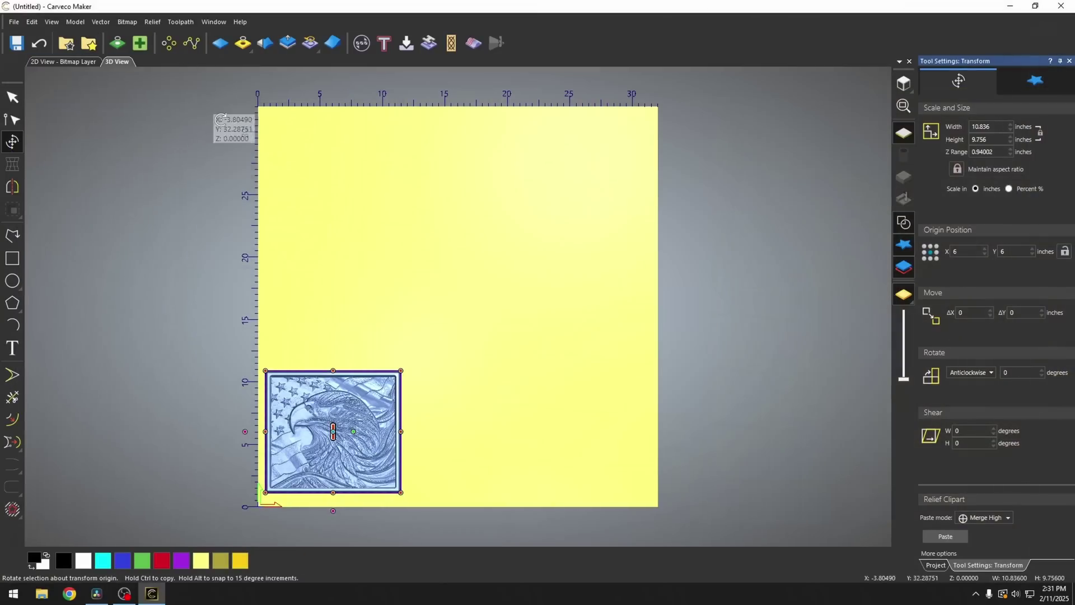
Scale the eagle-and-flag clipart to about 30.82 by 27.75 inches and paste it with Merge High.
left_click_drag(401, 370, 644, 121)
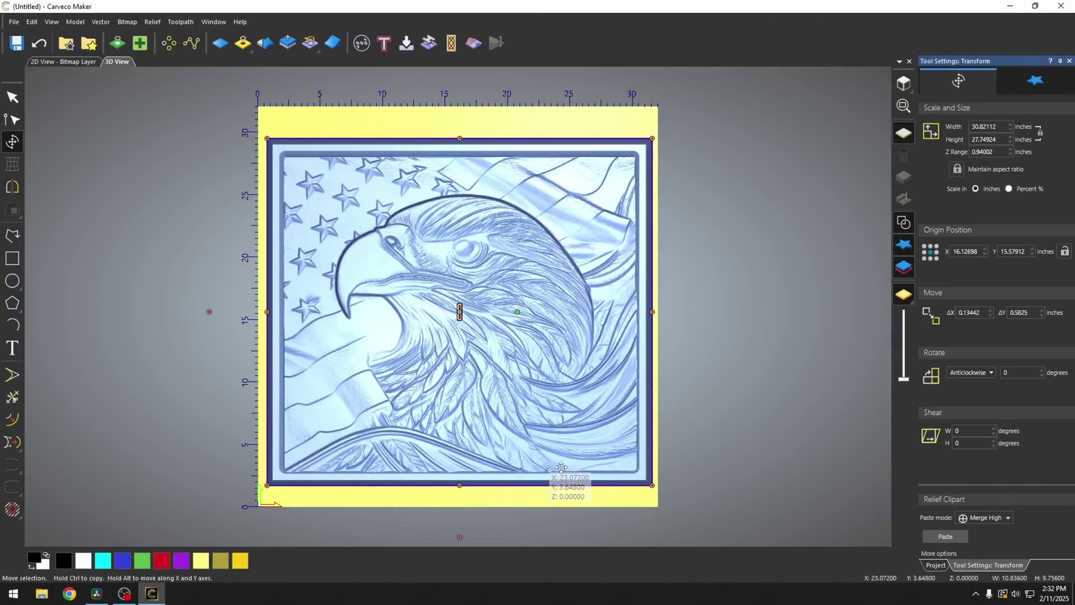
left_click(946, 537)
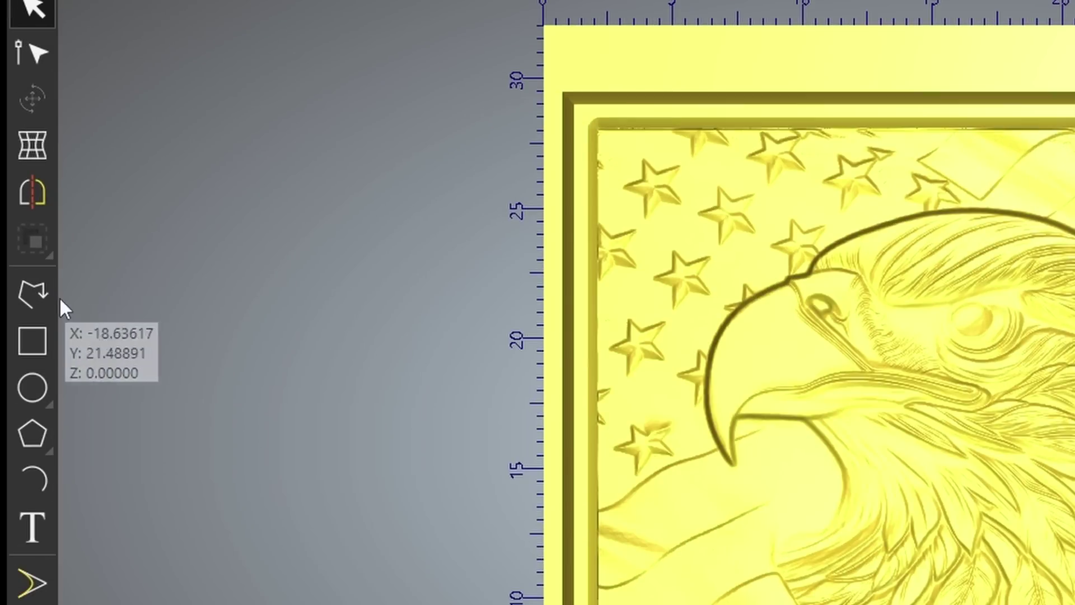
Start a smooth polyline tracing around the eagle's beak up to where it meets the head.
left_click(28, 290)
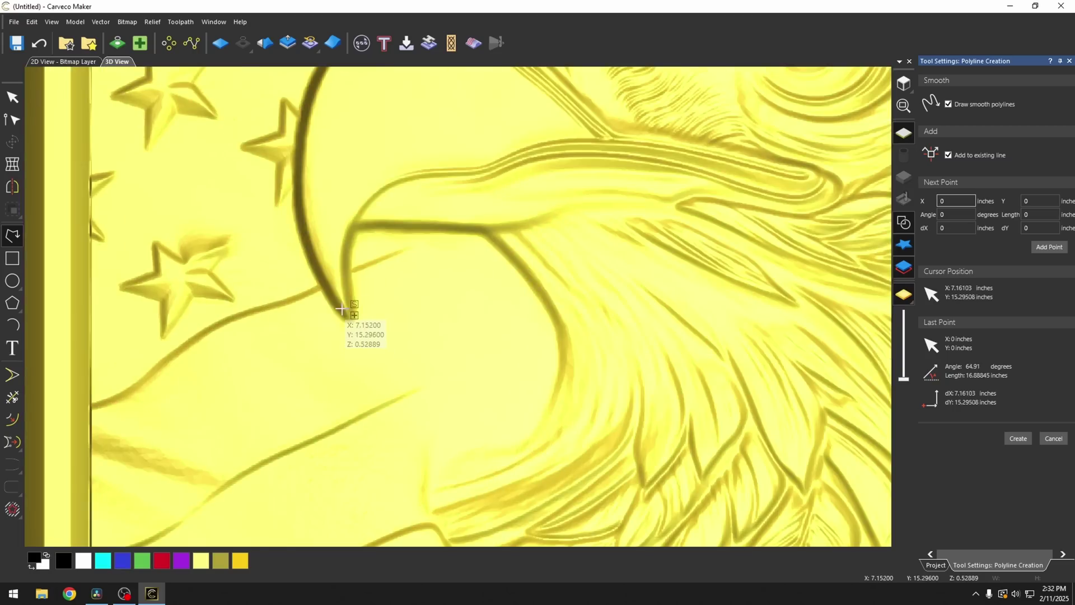
scroll(343, 308, "up", 5)
scroll(528, 180, "up", 6)
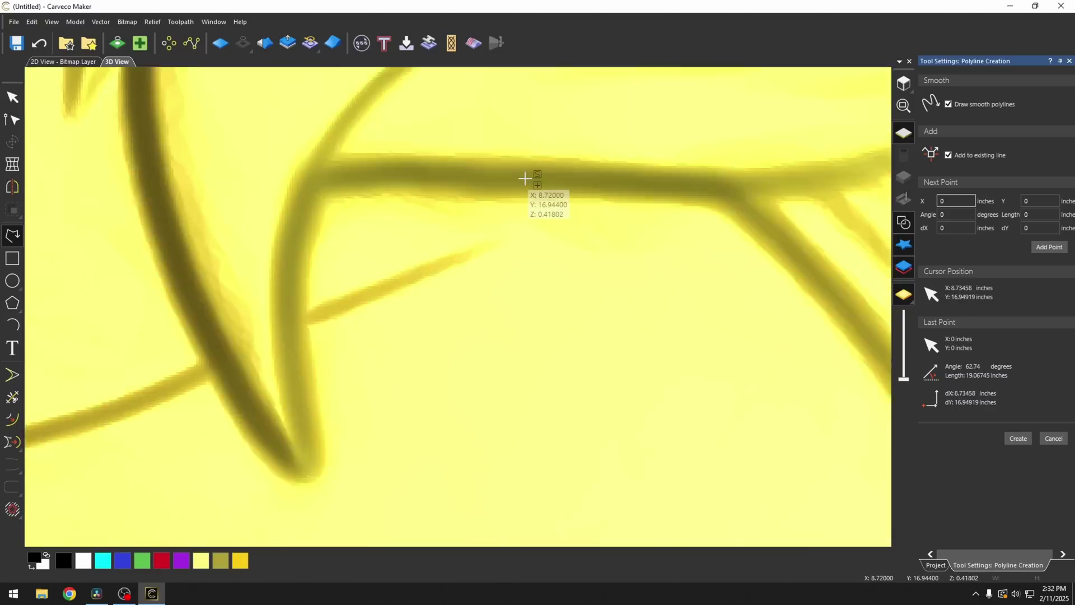
left_click(714, 195)
left_click(307, 178)
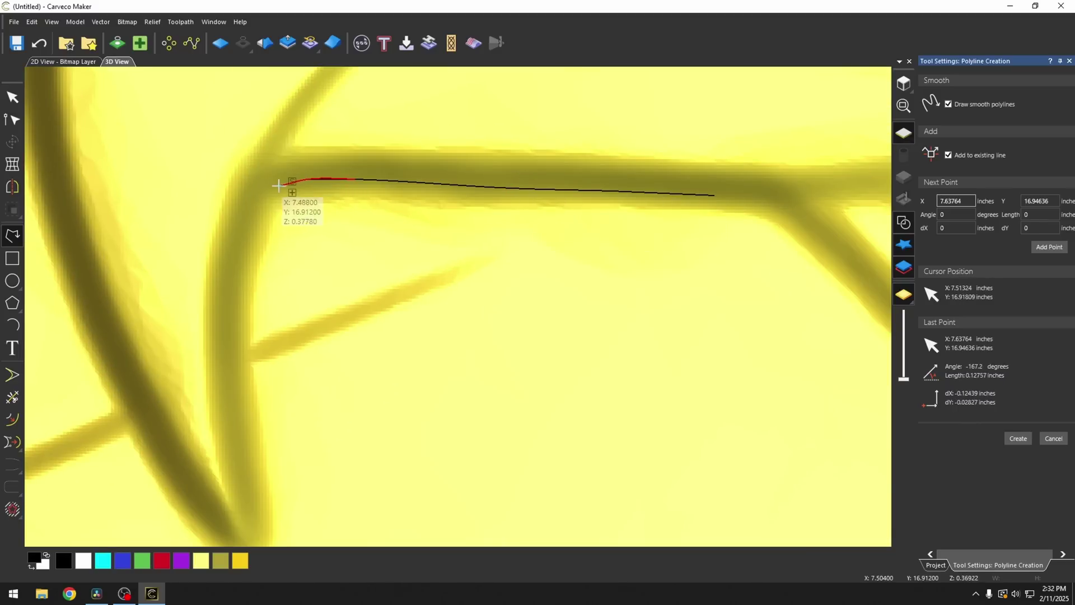
left_click(234, 311)
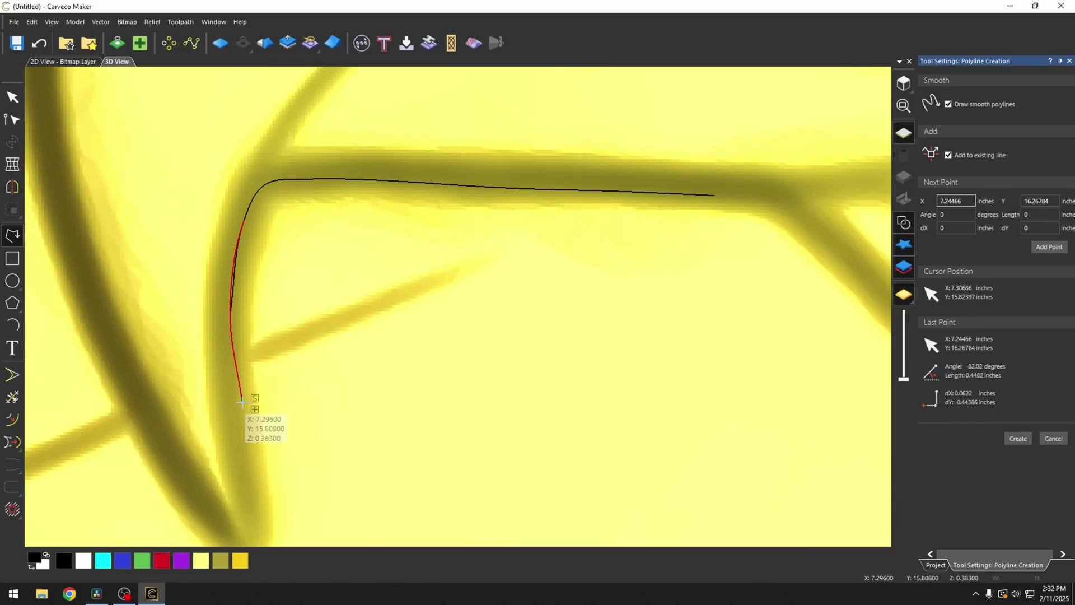
scroll(241, 407, "down", 3)
scroll(242, 407, "down", 2)
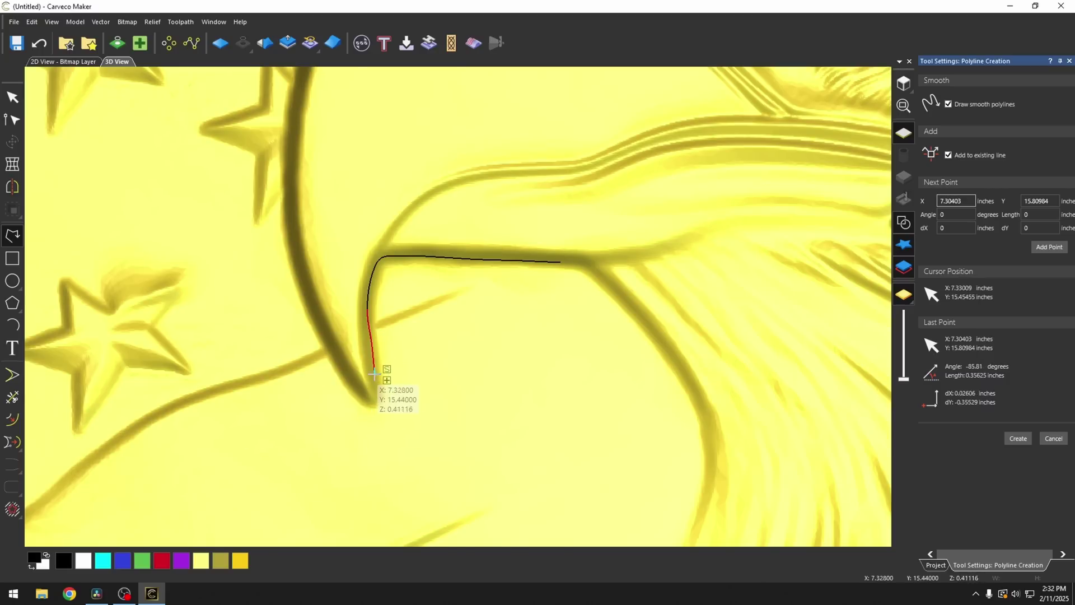
left_click(374, 403)
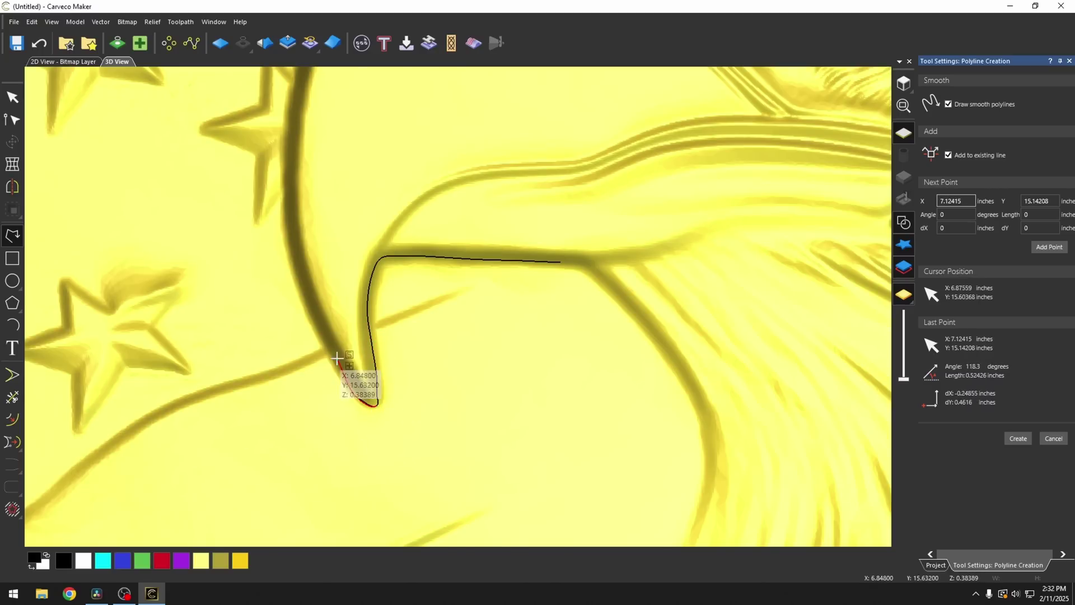
left_click(309, 307)
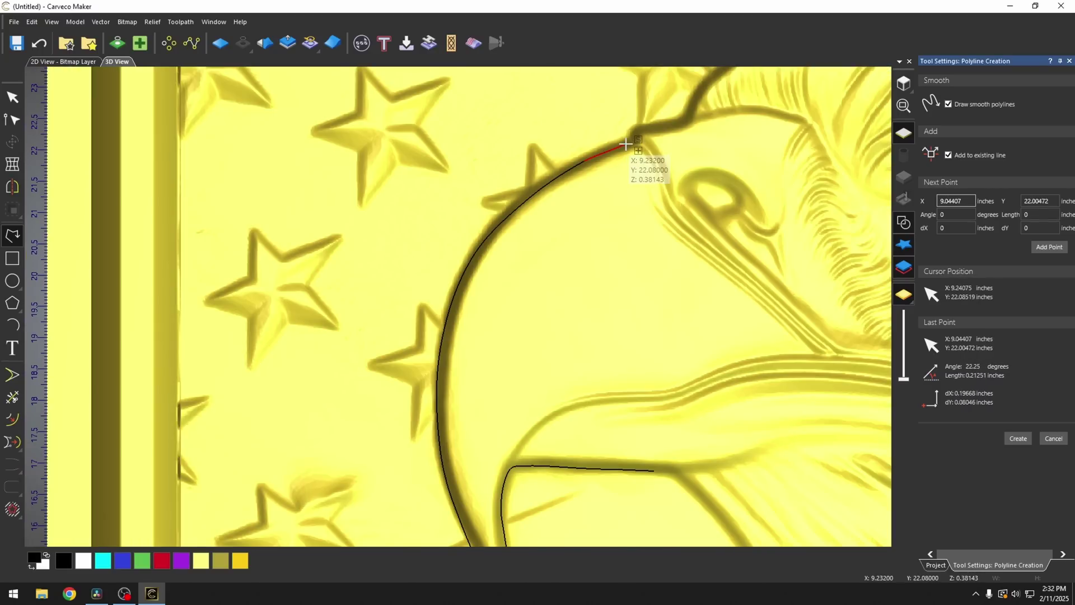
left_click(625, 144)
scroll(621, 147, "down", 2)
scroll(610, 150, "up", 5)
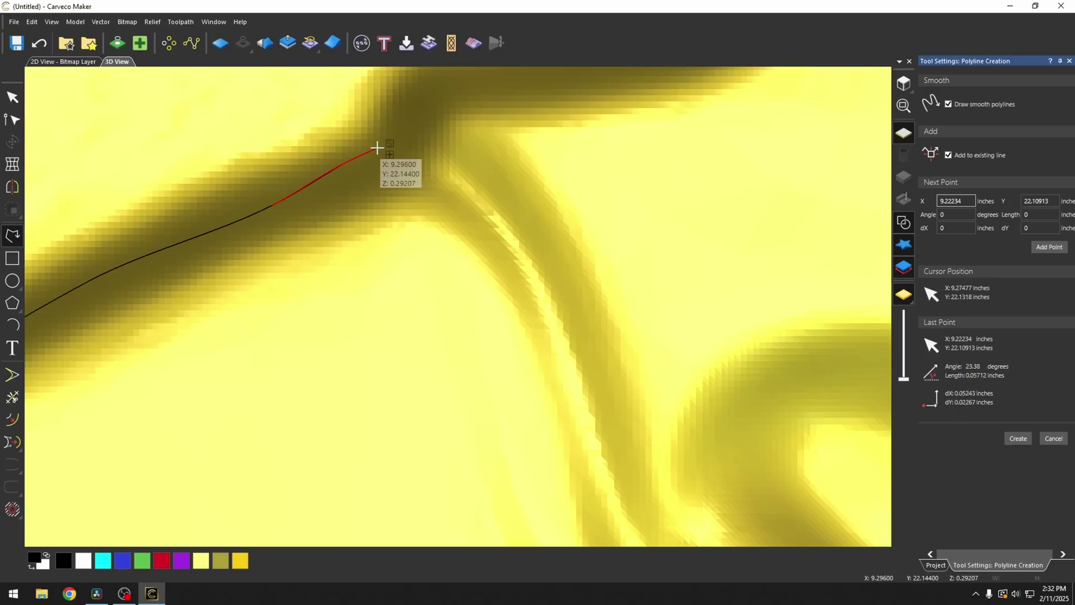
scroll(381, 151, "down", 3)
left_click(454, 210)
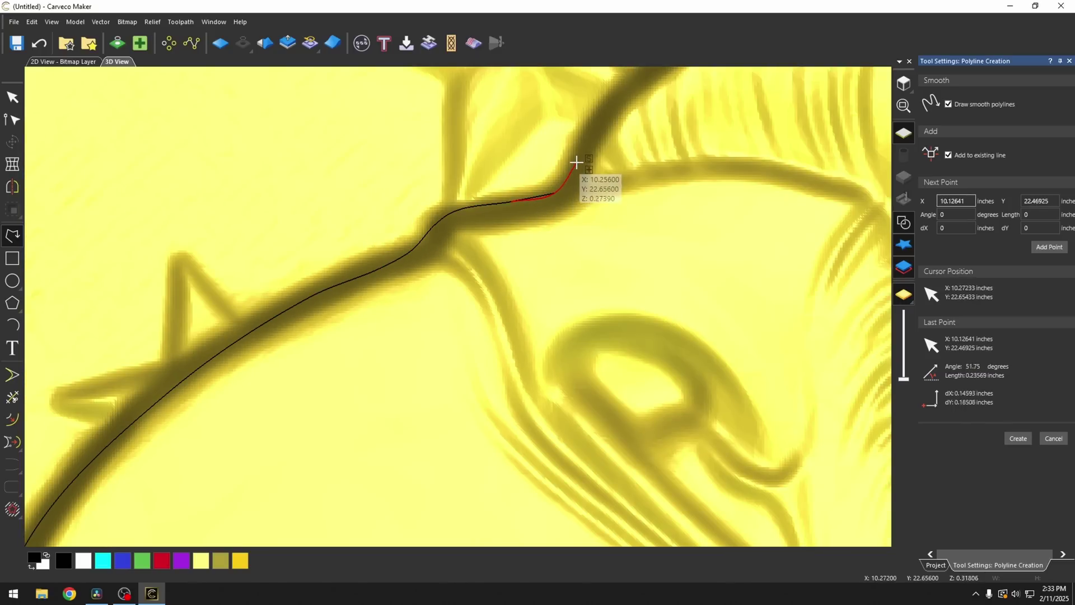
Continue the outline across the top and back of the head and down the neck.
scroll(577, 164, "down", 3)
left_click(727, 199)
scroll(806, 224, "down", 3)
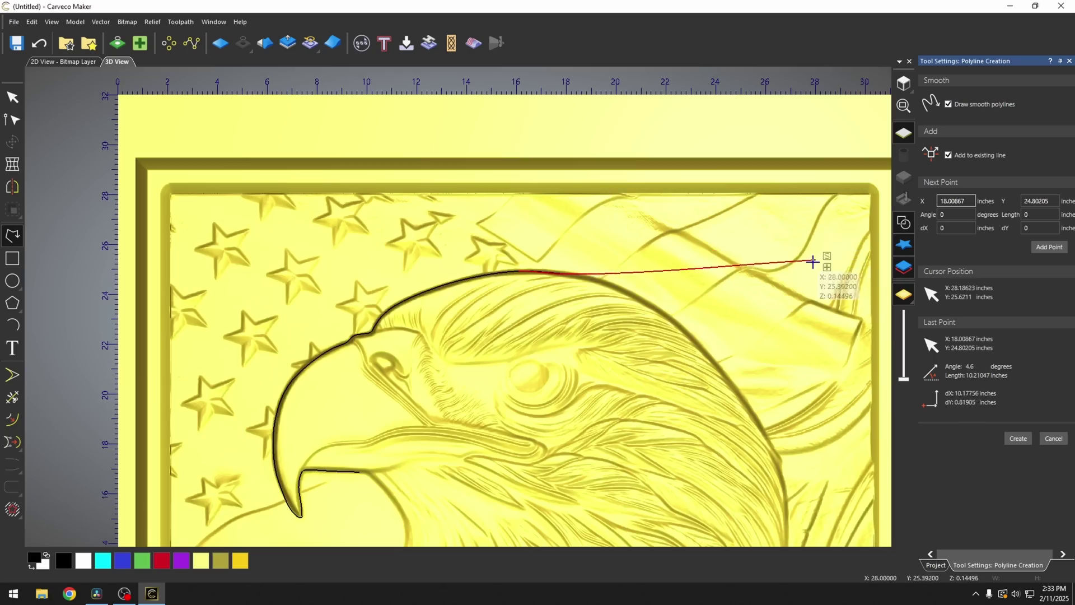
scroll(812, 237, "up", 3)
left_click(617, 302)
scroll(617, 301, "down", 3)
scroll(487, 330, "up", 3)
left_click(451, 289)
scroll(452, 289, "down", 3)
scroll(476, 319, "up", 3)
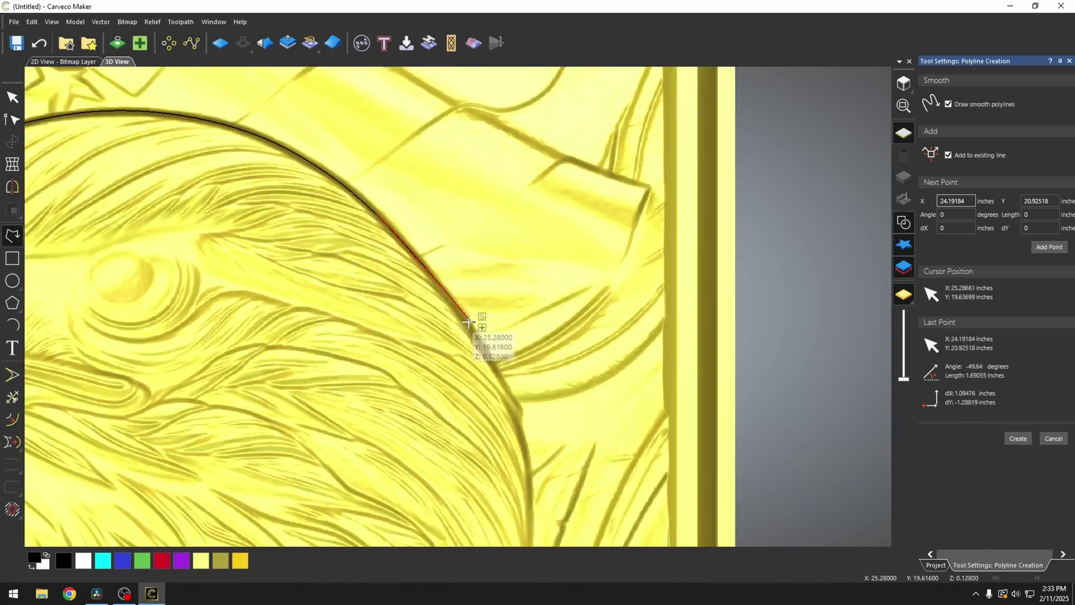
left_click(497, 377)
scroll(497, 377, "down", 3)
scroll(493, 347, "up", 3)
scroll(454, 370, "up", 1)
Trace the zig-zag neck feather tips downward to the lower feather tip.
left_click(450, 382)
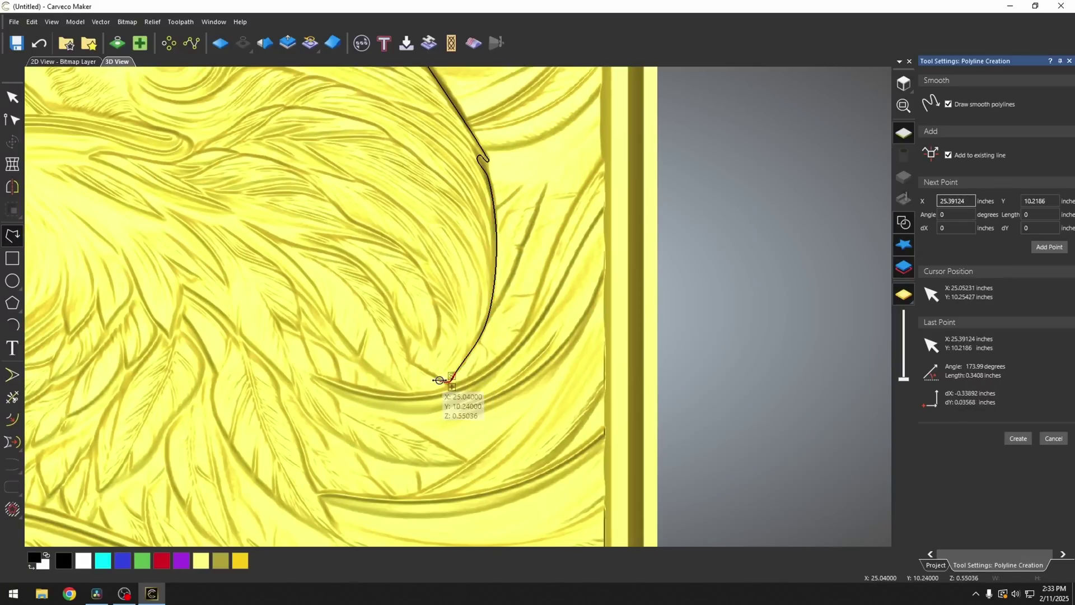
left_click(398, 355)
left_click(409, 392)
left_click(335, 342)
left_click(342, 381)
left_click(322, 373)
left_click(312, 372)
left_click(467, 463)
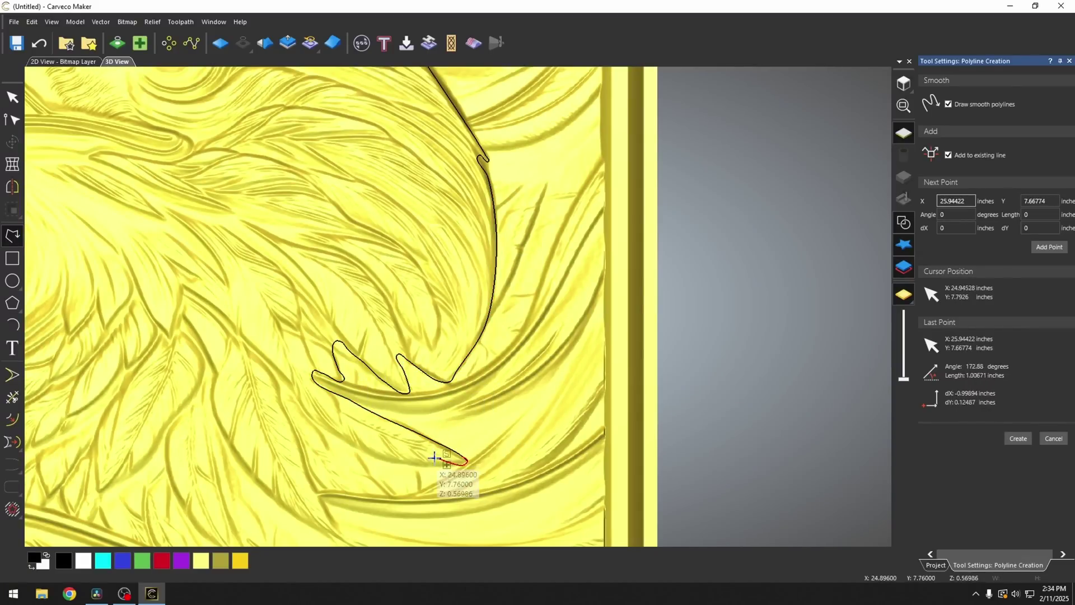
left_click(357, 445)
left_click(389, 498)
left_click(305, 455)
left_click(324, 500)
left_click(340, 534)
Trace the lower feather zig-zag leftward.
scroll(339, 533, "up", 1)
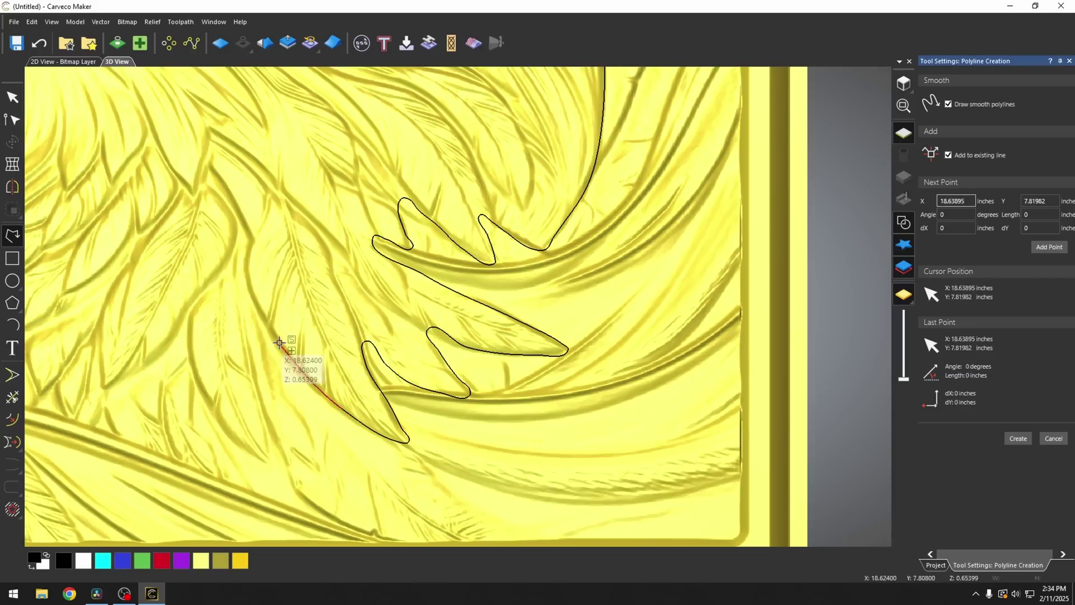
left_click(261, 331)
left_click(267, 456)
left_click(213, 419)
left_click(220, 472)
left_click(189, 438)
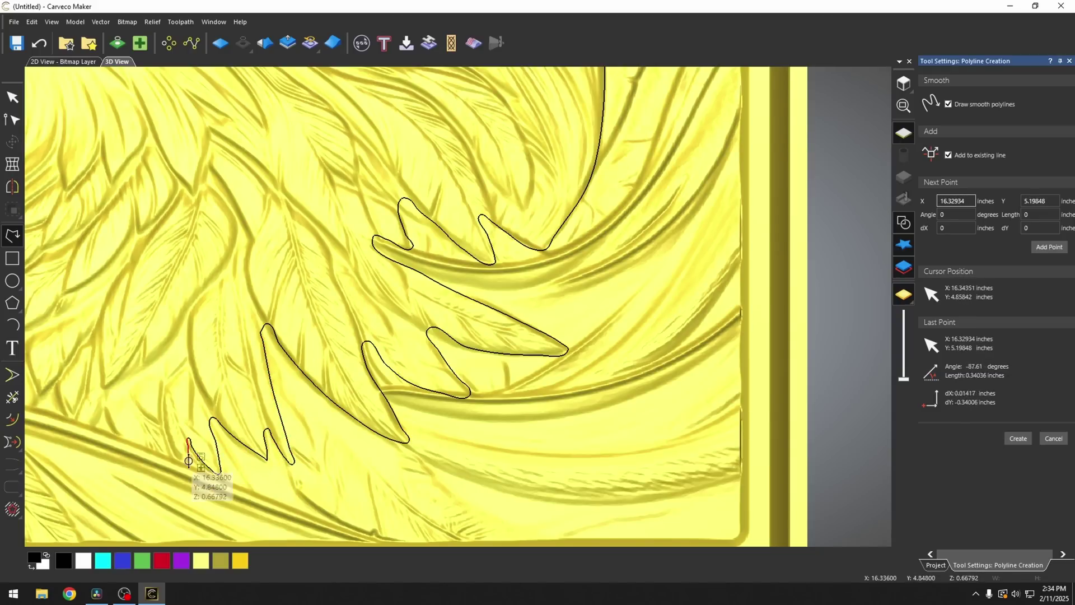
left_click(185, 461)
left_click(165, 410)
left_click(161, 425)
left_click(130, 380)
Trace the wavy feather edge further leftward.
left_click(96, 392)
scroll(95, 409, "up", 2)
left_click(409, 333)
left_click(378, 390)
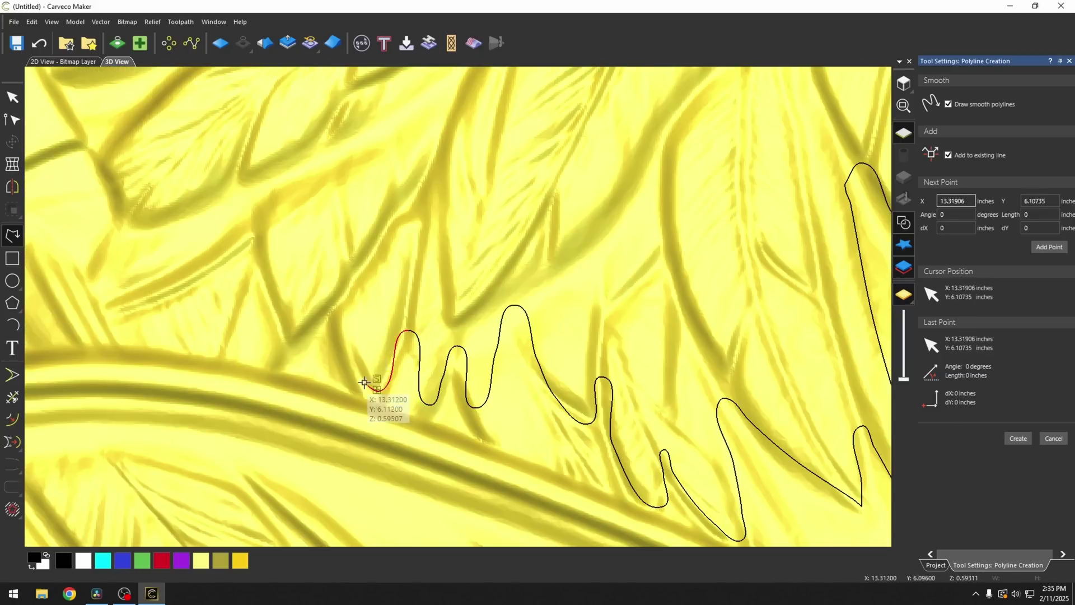
left_click(334, 315)
left_click(291, 348)
left_click(252, 236)
left_click(126, 305)
scroll(352, 184, "down", 2)
Trace the feather edge up to the throat and close the outline near the beak.
left_click(428, 350)
left_click(449, 308)
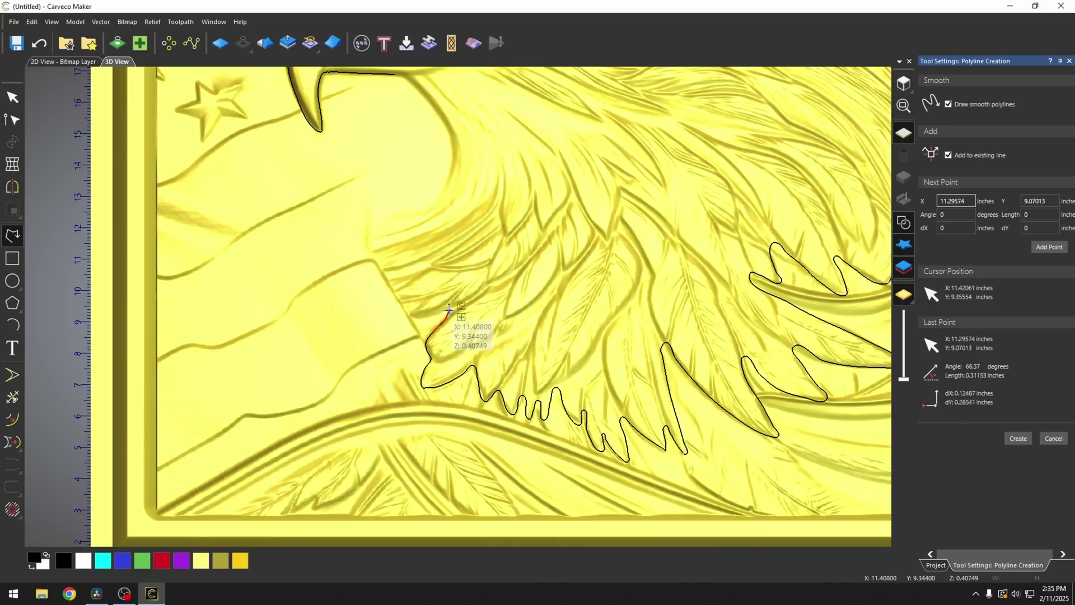
left_click(414, 317)
left_click(410, 297)
left_click(418, 275)
left_click(386, 269)
scroll(413, 241, "up", 5)
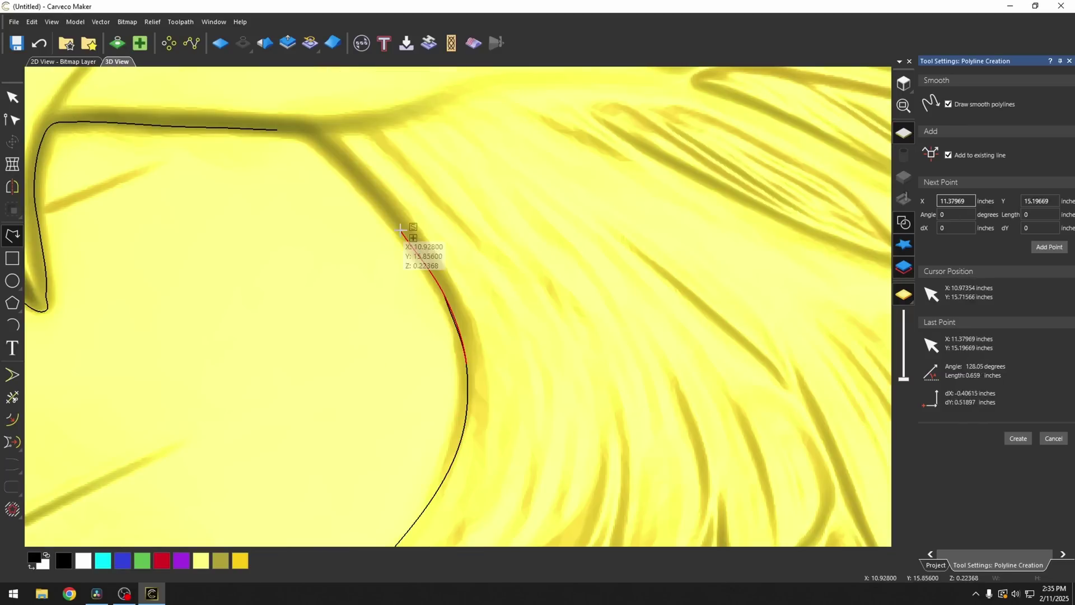
left_click(320, 139)
scroll(451, 361, "down", 6)
Finish the polyline to create the closed eagle outline vector.
key("Return")
scroll(451, 362, "down", 2)
scroll(481, 162, "up", 2)
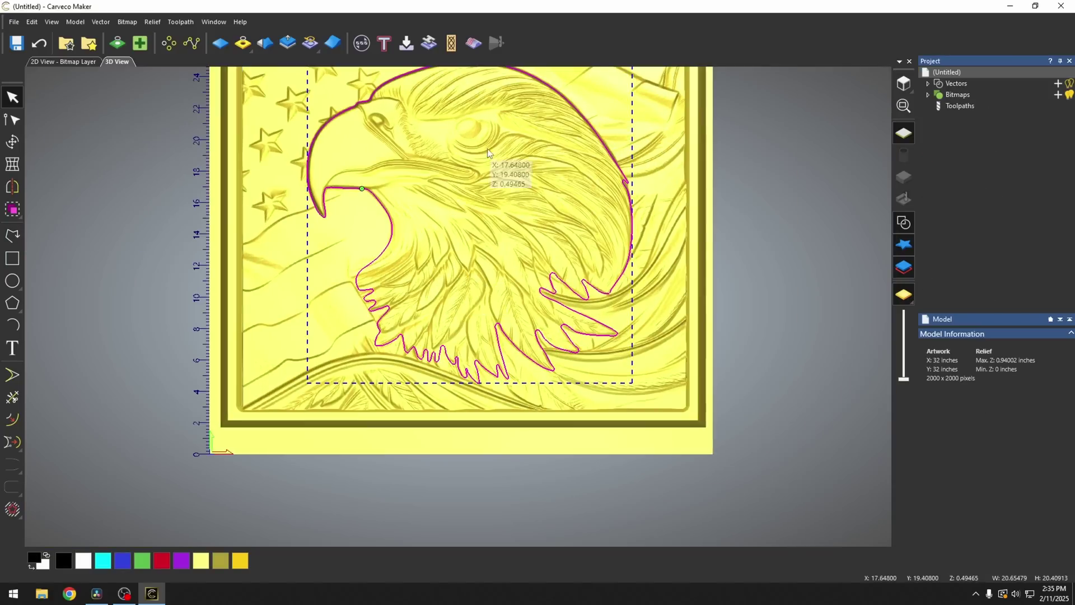
scroll(476, 229, "down", 2)
scroll(436, 317, "up", 3)
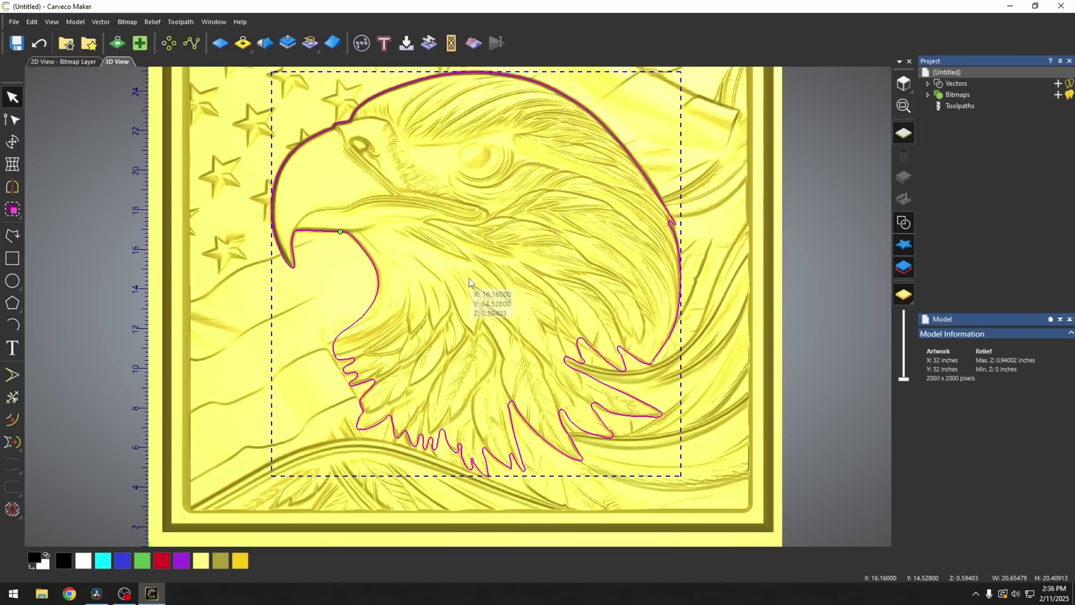
Edit the outline's nodes, narrowing the feather-tip curve peaks, then leave node editing.
key("n")
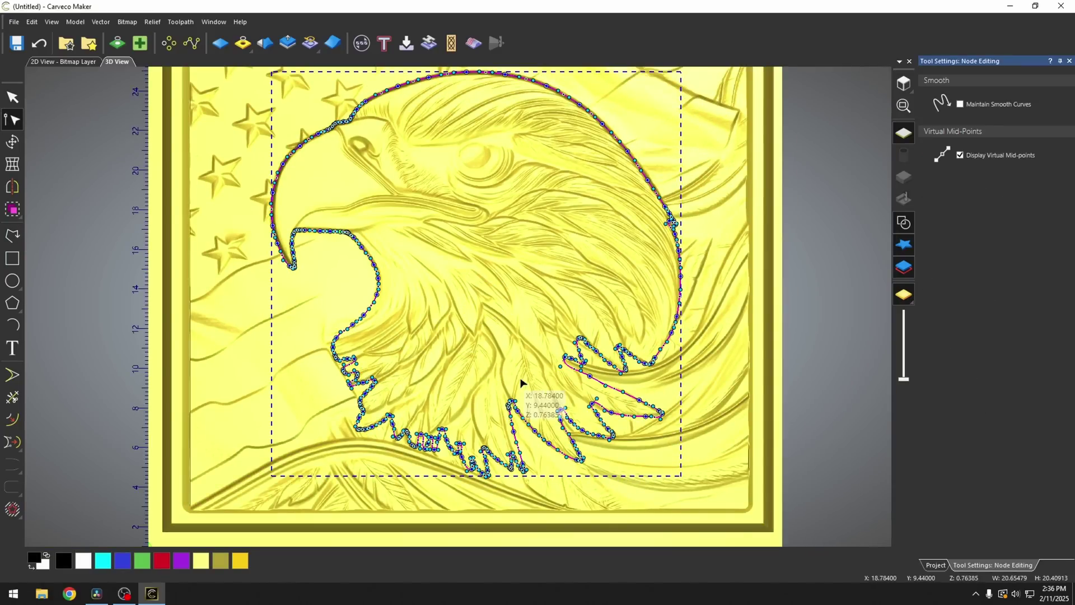
scroll(650, 445, "up", 5)
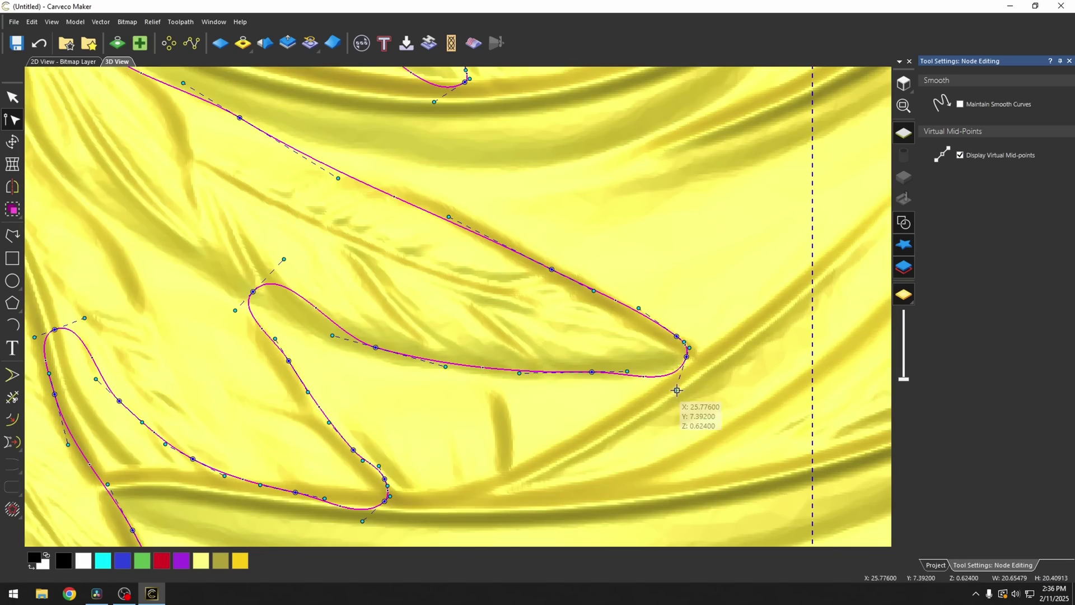
scroll(341, 504, "down", 1)
scroll(432, 408, "down", 4)
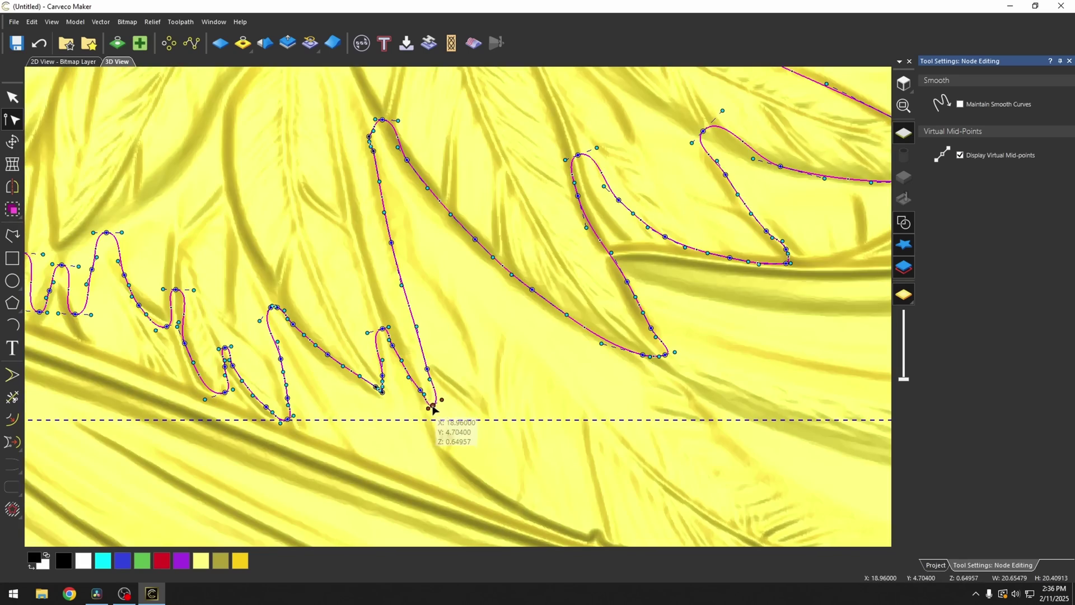
scroll(421, 400, "up", 4)
mouse_move(368, 354)
left_mouse_down()
mouse_move(348, 402)
mouse_move(333, 380)
mouse_move(339, 418)
mouse_move(311, 433)
mouse_move(297, 349)
mouse_move(274, 386)
left_mouse_up()
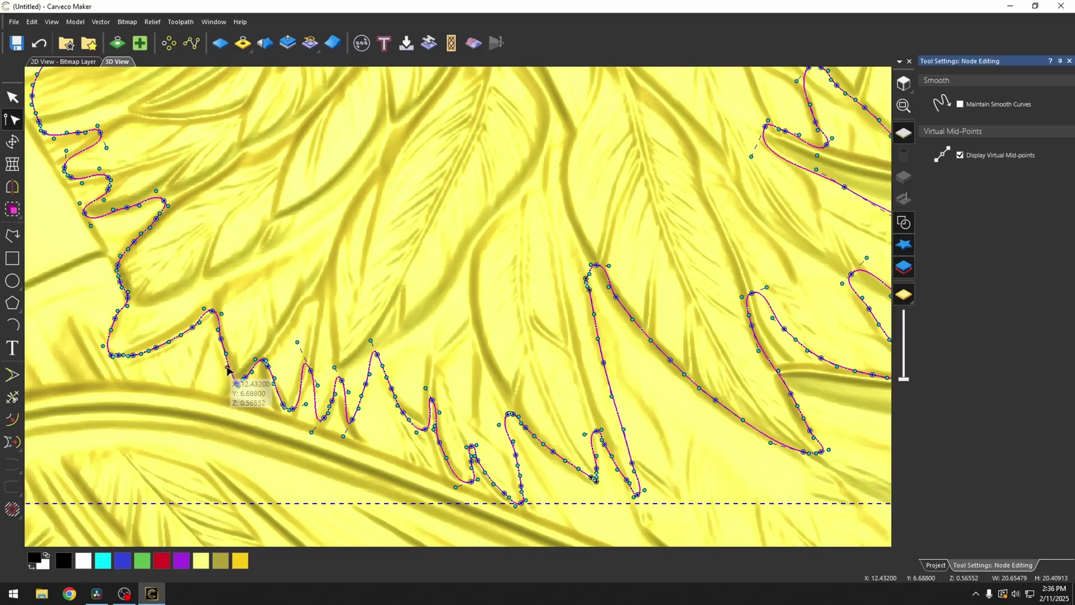
scroll(261, 319, "down", 2)
scroll(347, 288, "up", 4)
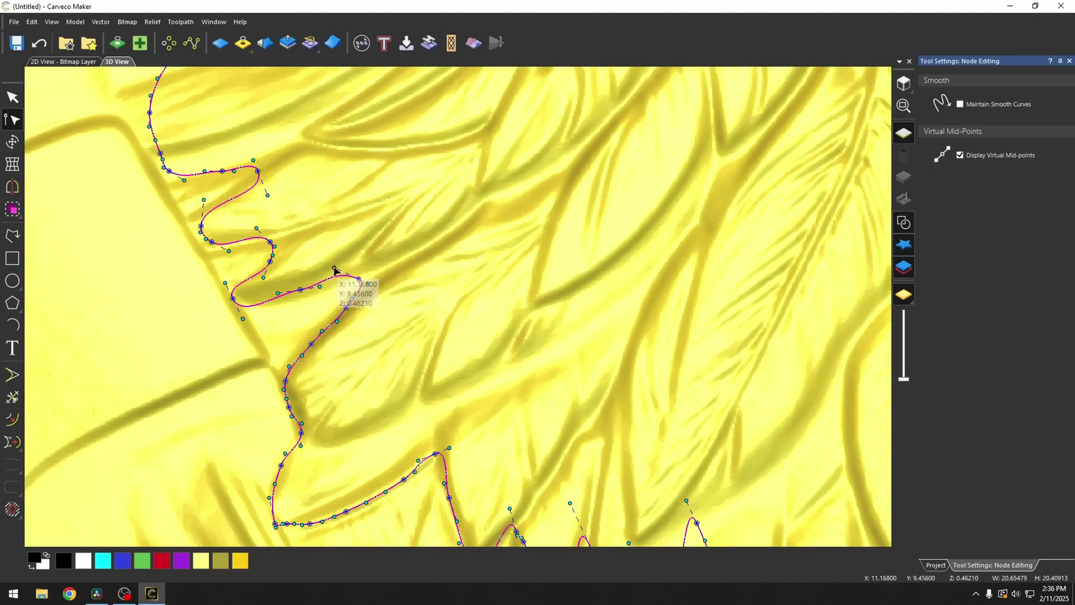
scroll(463, 293, "down", 5)
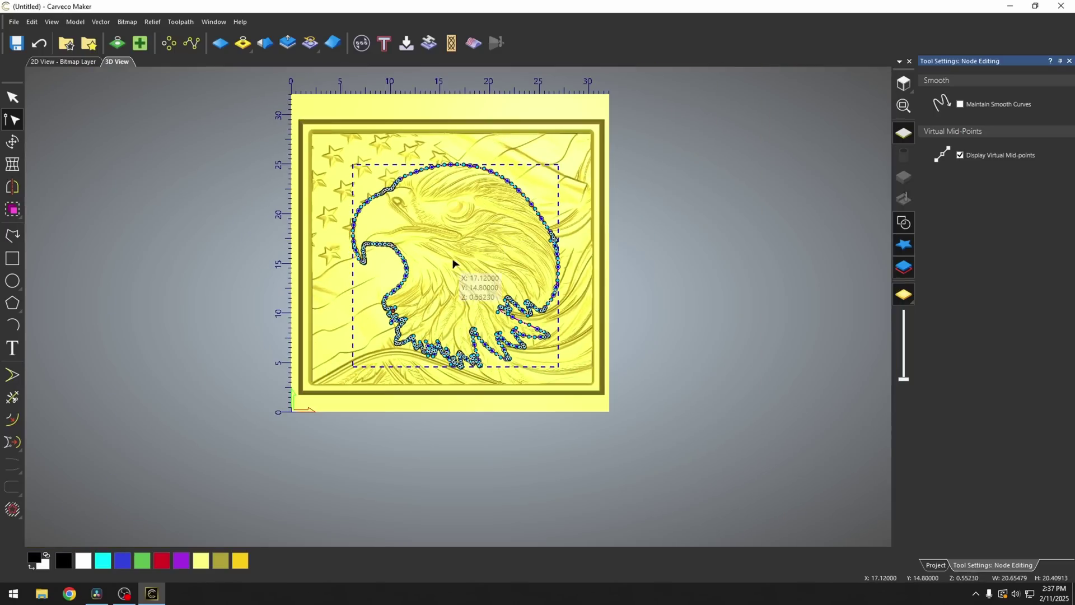
scroll(454, 291, "up", 2)
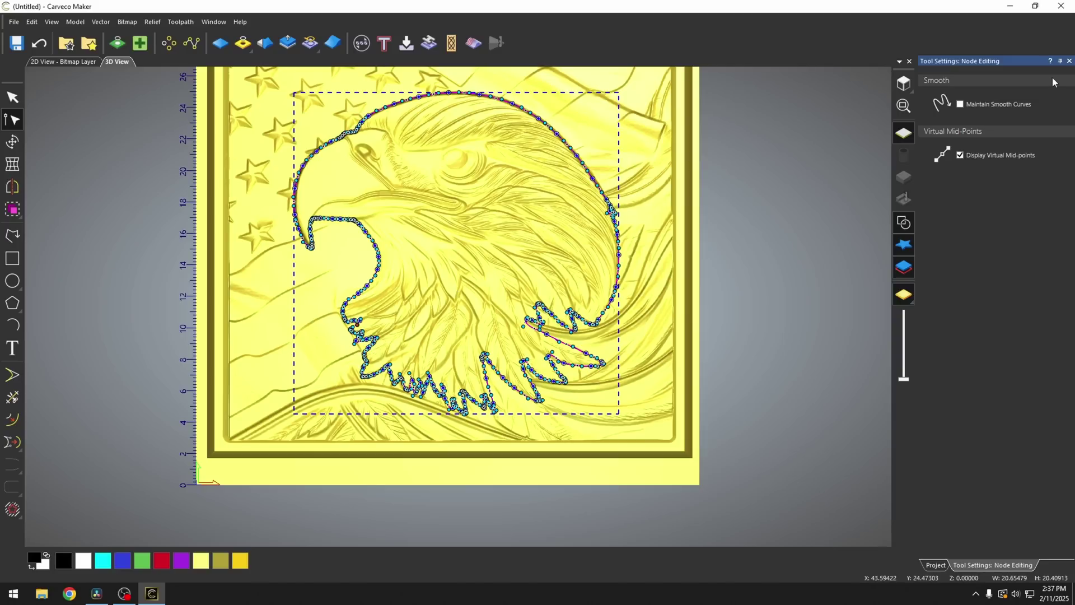
left_click(1069, 61)
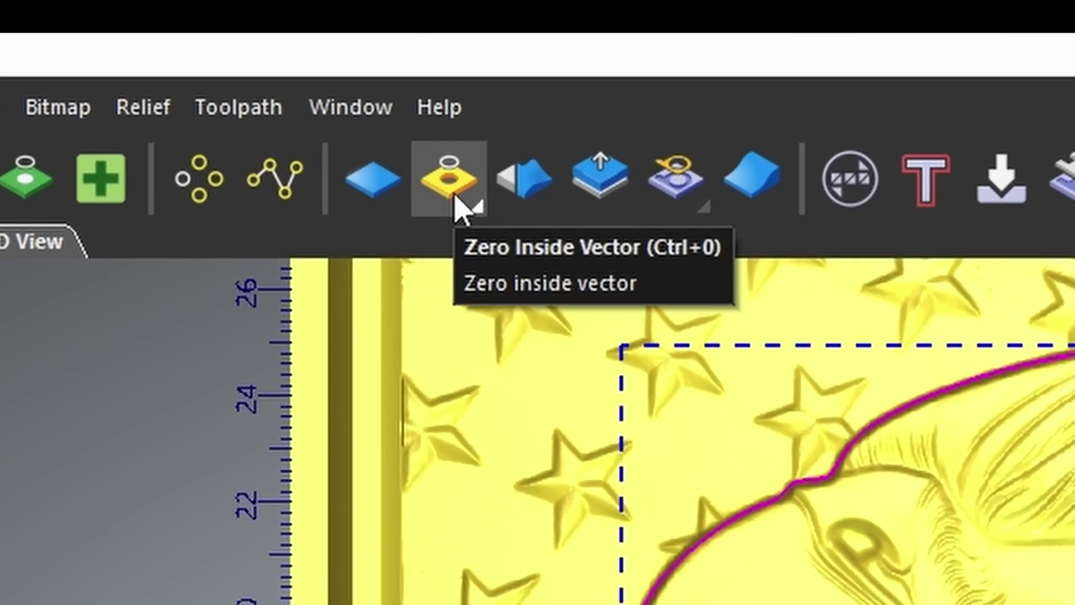
Apply Zero Outside Vector to the eagle outline and orbit to inspect the isolated head.
left_click(456, 196)
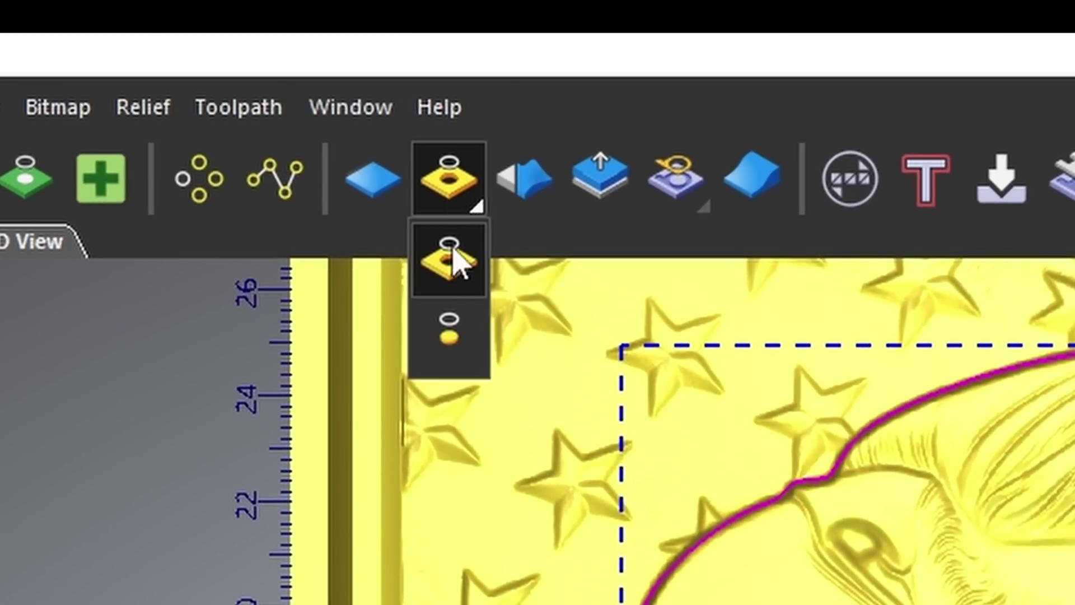
left_click(468, 349)
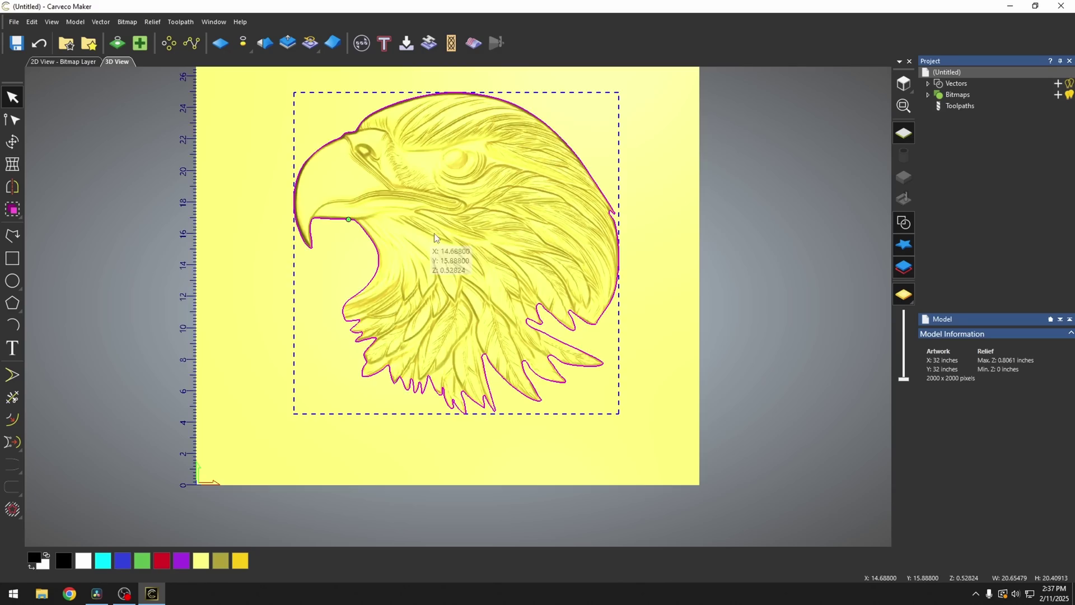
left_click_drag(434, 233, 491, 273)
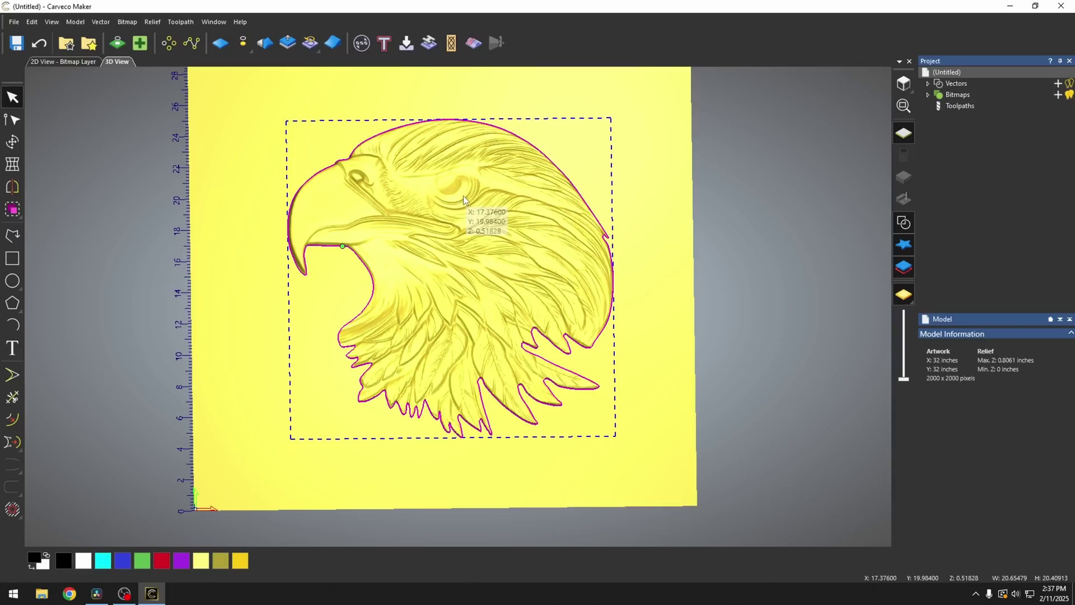
Save the model as EagleHead in Documents\Carveco\Reliefs\Animals.
left_click(13, 23)
left_click(37, 112)
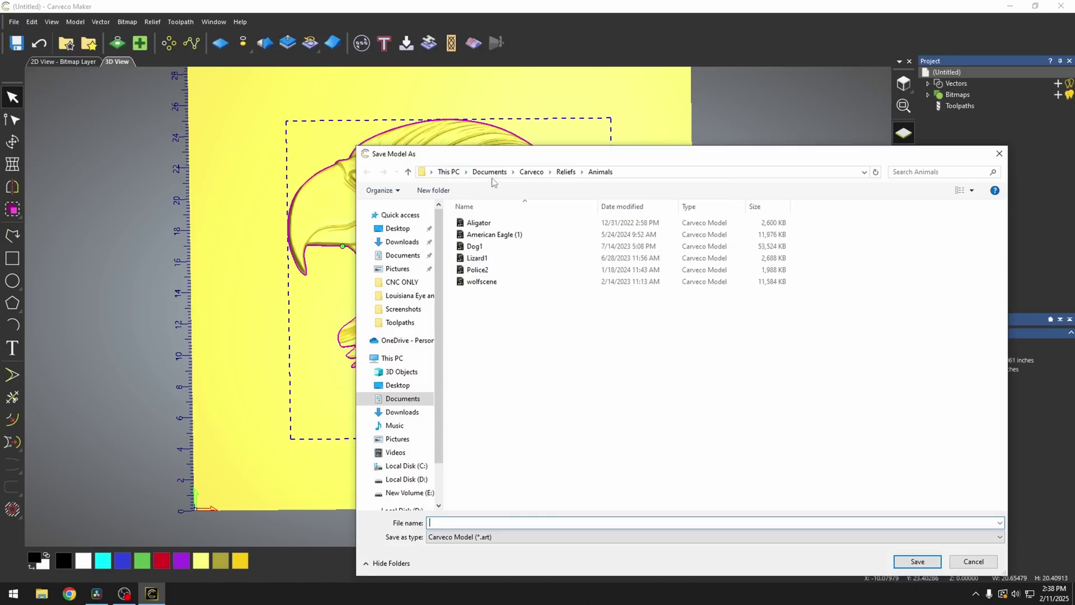
left_click(532, 172)
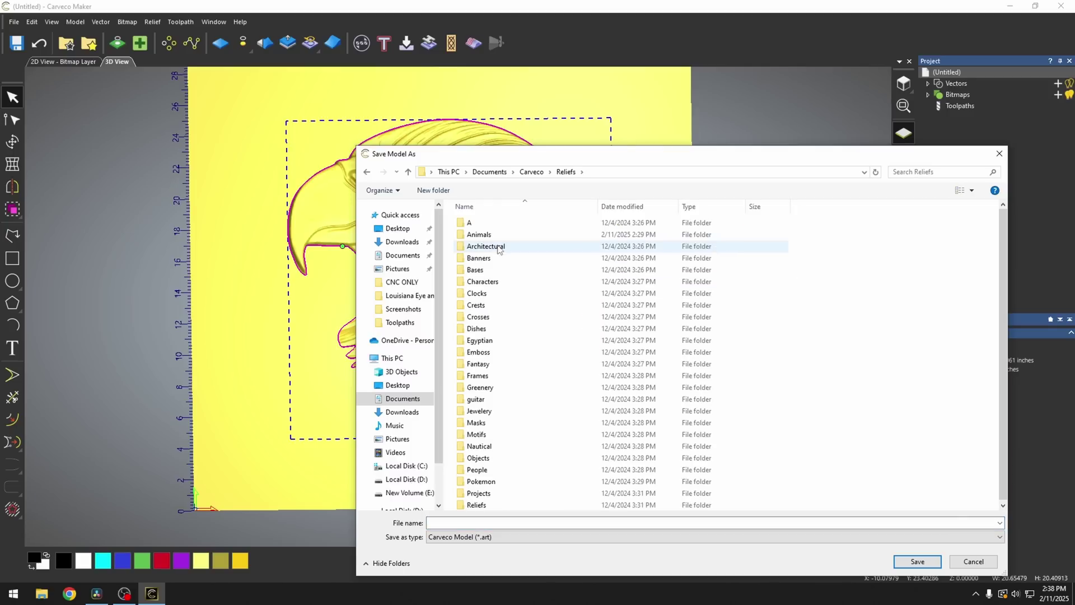
double_click(491, 235)
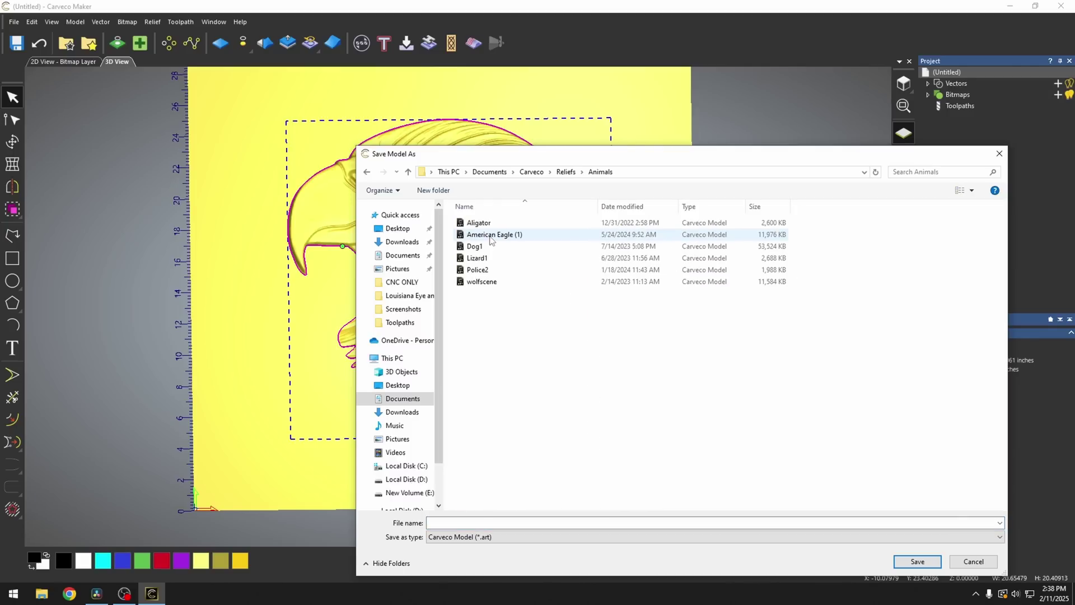
left_click(474, 522)
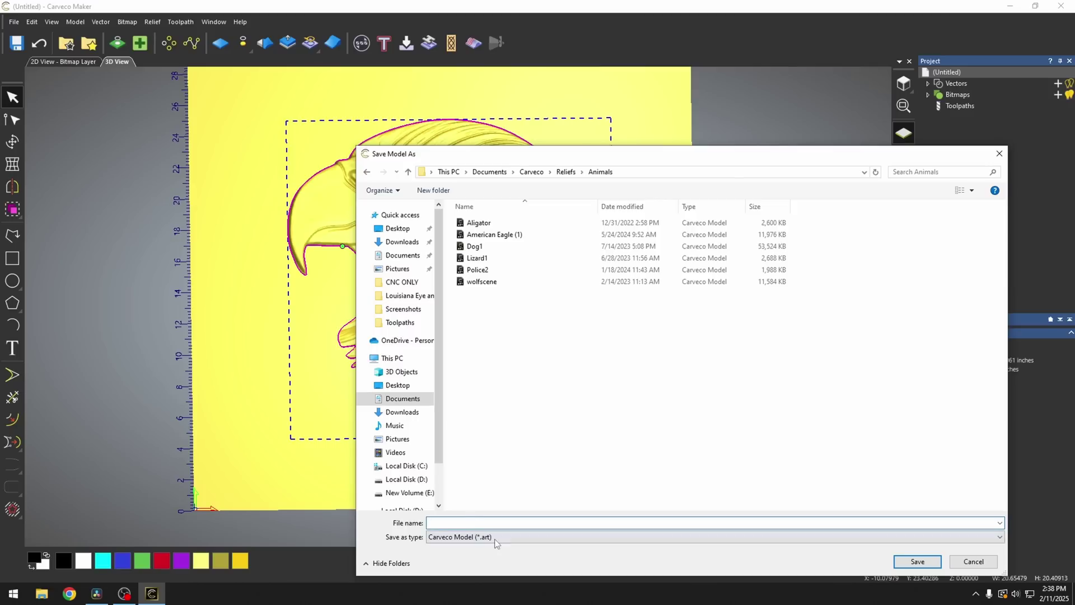
type("EagleHead")
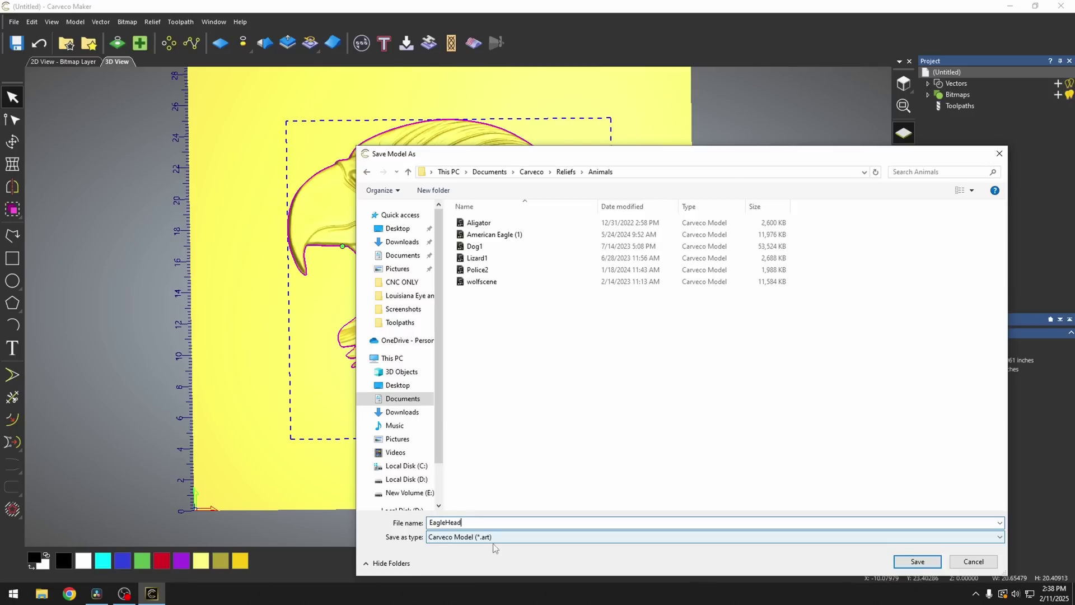
left_click(902, 562)
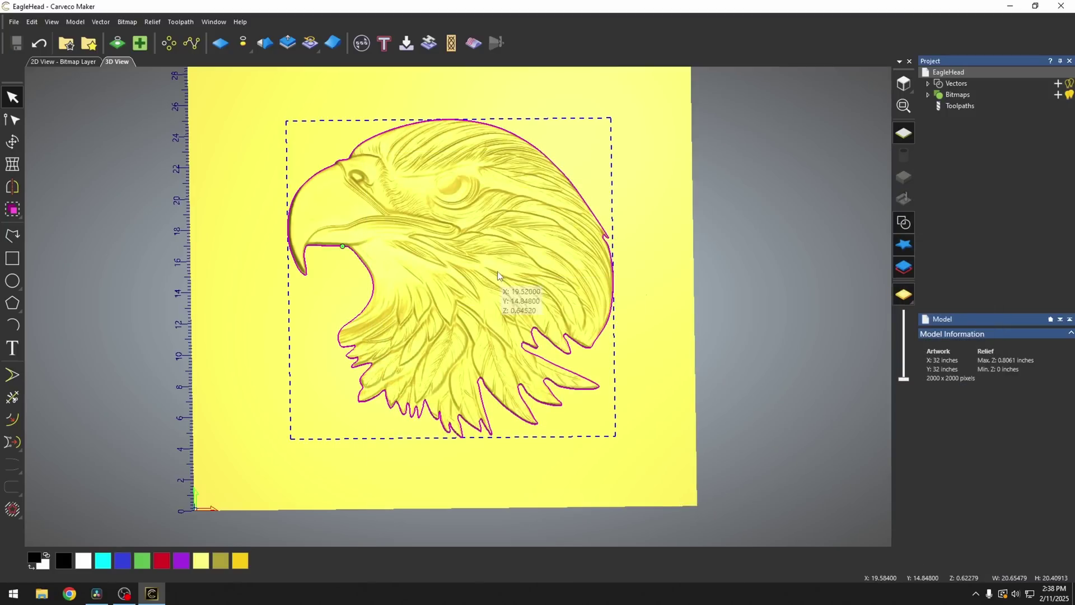
Confirm EagleHead is listed under Animals in the Relief Clipart Library, then open fl1.
left_click(91, 50)
scroll(94, 257, "down", 10)
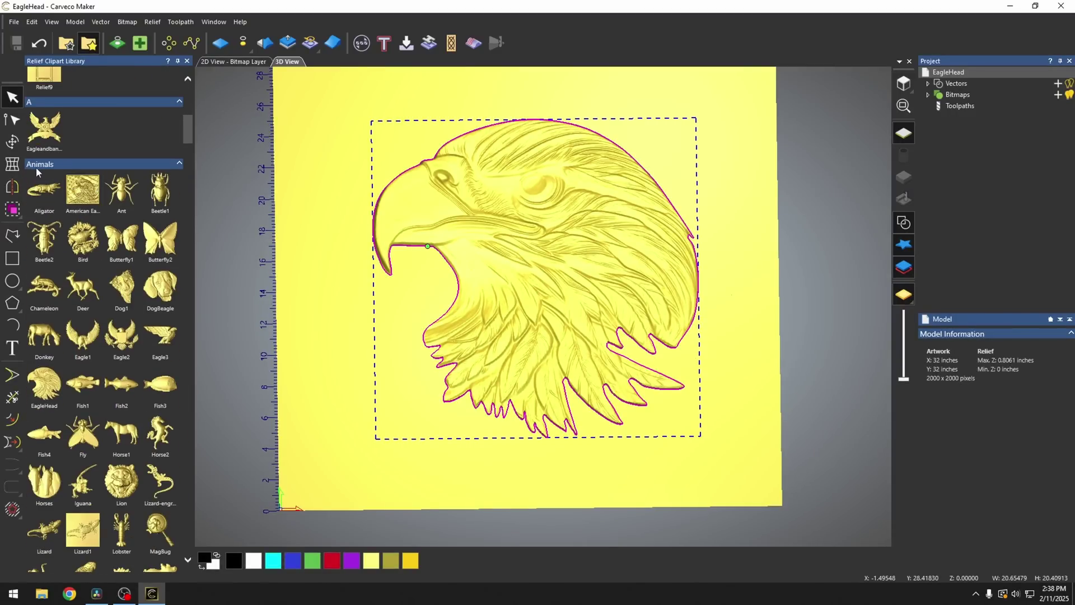
scroll(150, 261, "down", 5)
left_click_drag(44, 150, 429, 296)
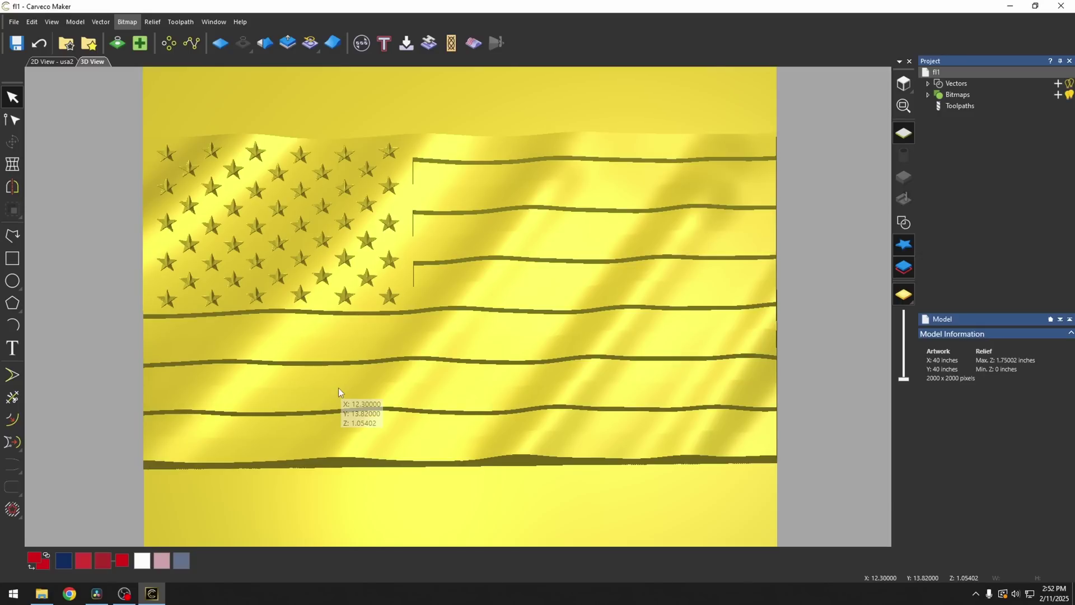
Drop EagleHead onto the flag, shrink it to about 20.3 inches wide, and move it onto the stripes.
left_click_drag(479, 344, 469, 367)
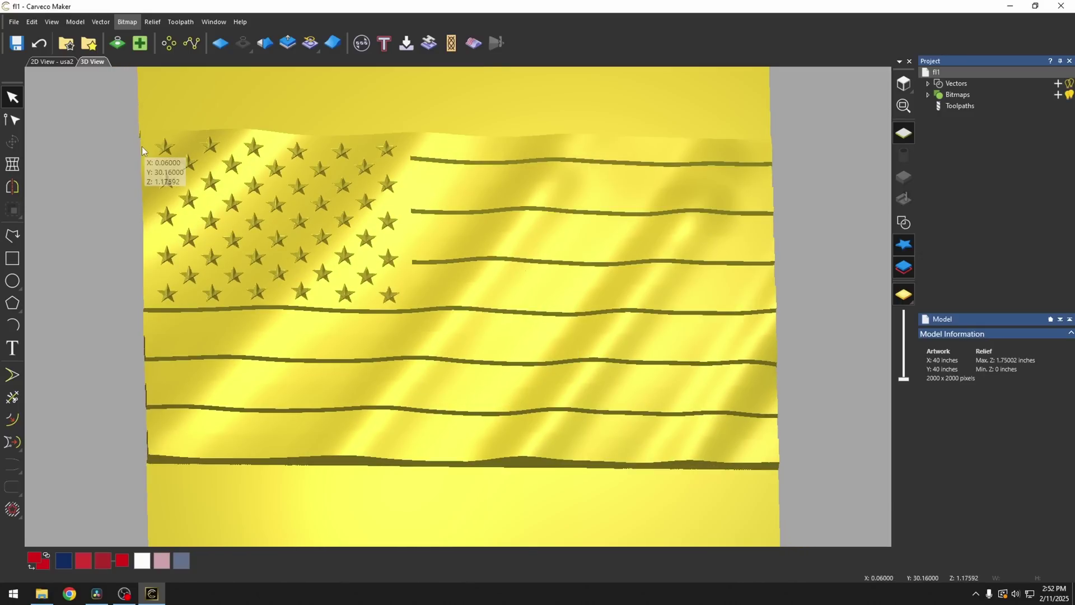
left_click(90, 45)
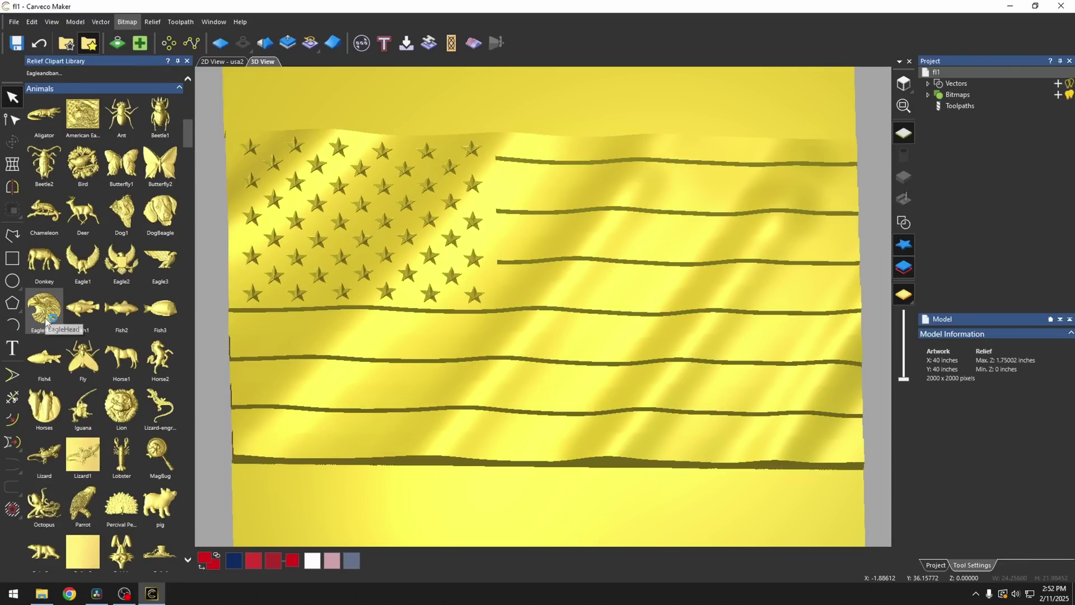
left_click_drag(45, 314, 671, 307)
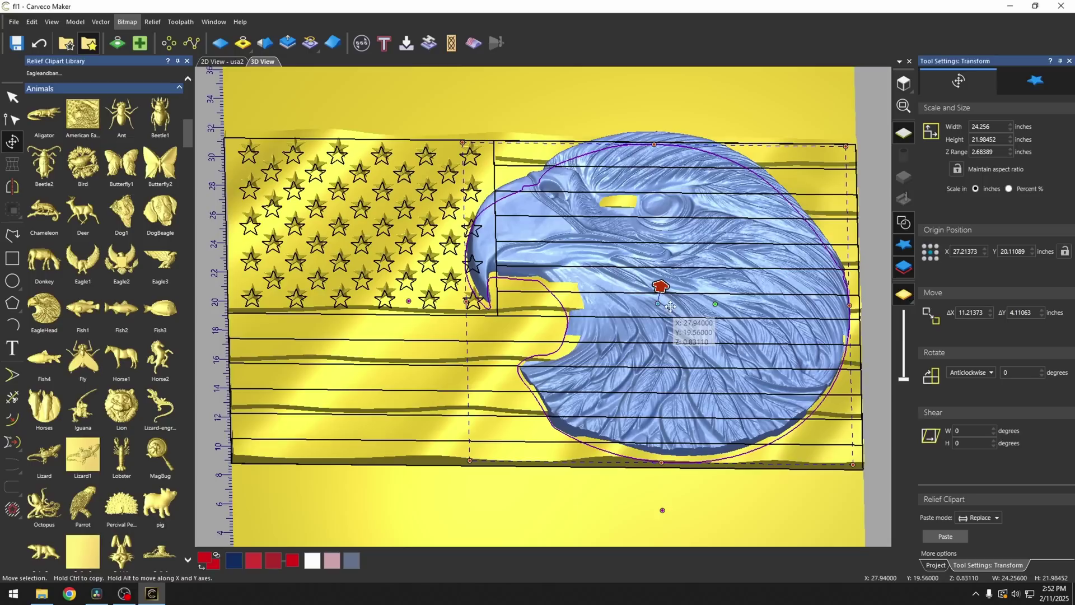
left_click_drag(845, 146, 783, 215)
left_click_drag(705, 345, 750, 310)
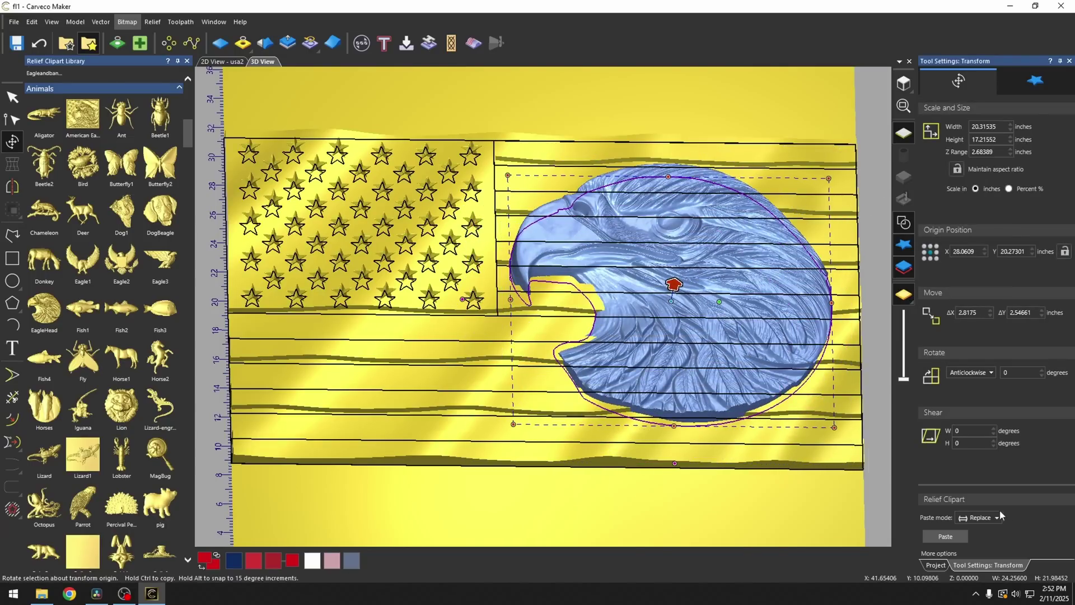
Lower the eagle head into the flag to a 1.67364-inch Z range, checking from several angles.
middle_click_drag(689, 428, 723, 311)
scroll(661, 336, "up", 3)
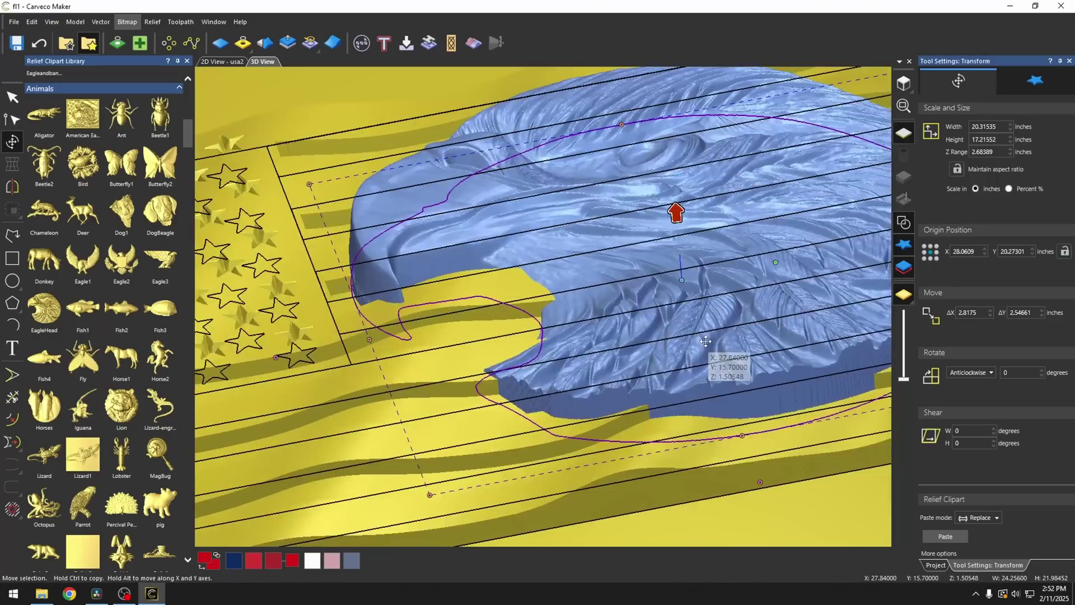
scroll(706, 341, "down", 2)
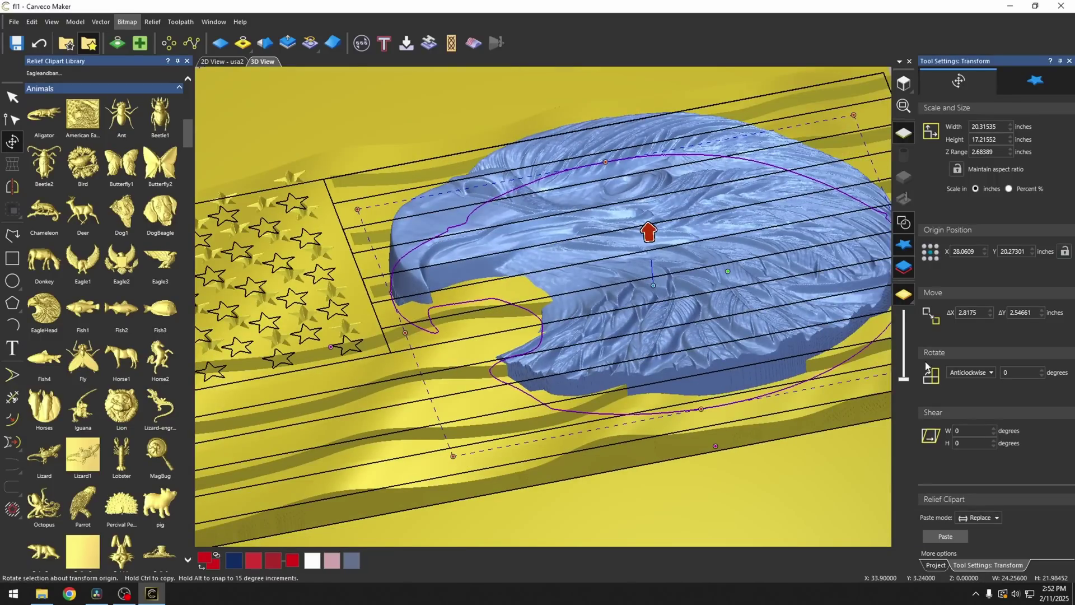
scroll(656, 240, "up", 2)
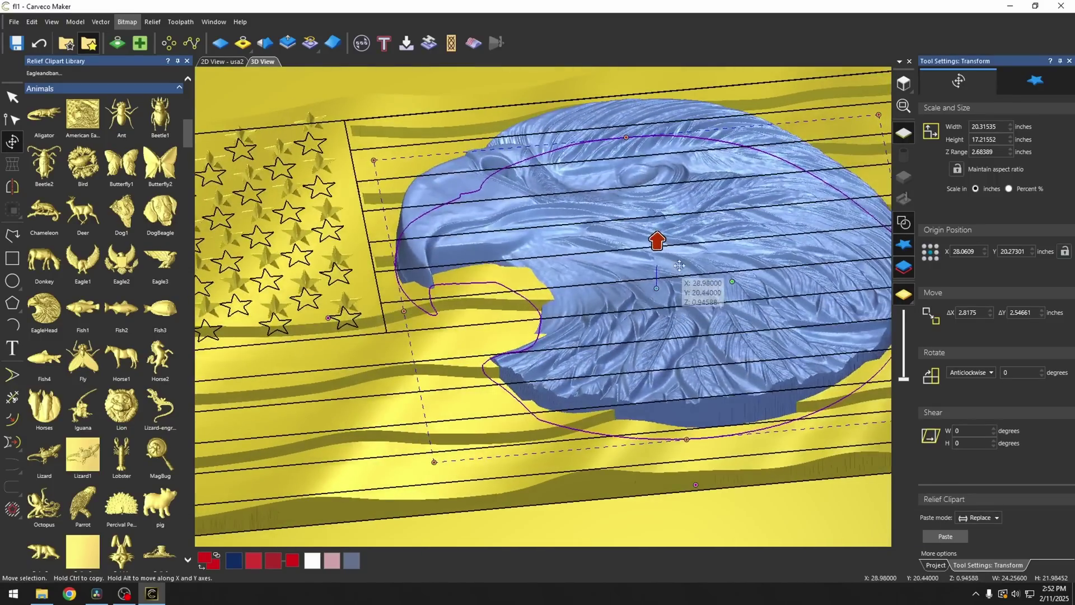
left_click_drag(657, 240, 664, 272)
middle_click_drag(665, 272, 505, 371)
left_click_drag(501, 479, 896, 560)
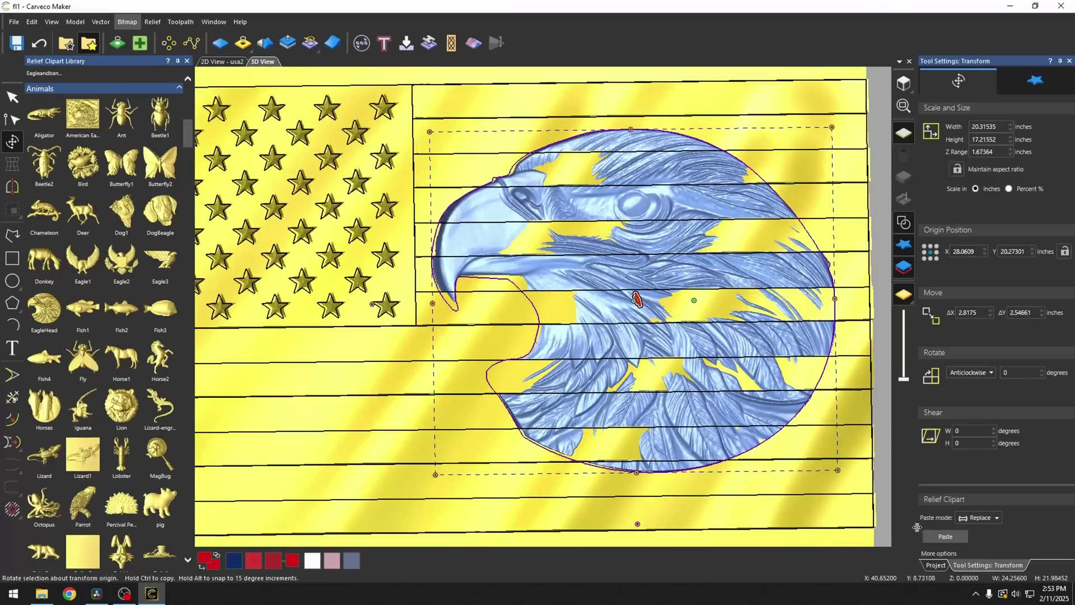
Paste the eagle head into the fl1 flag relief, reaching a max Z of 1.75002 inches.
left_click(925, 536)
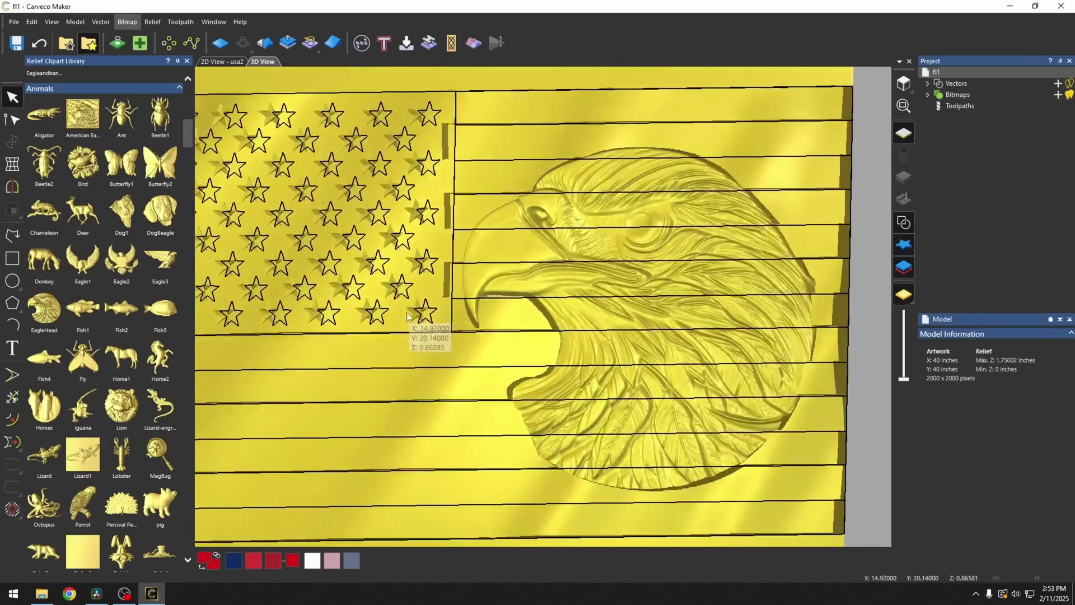
left_click_drag(407, 316, 629, 384)
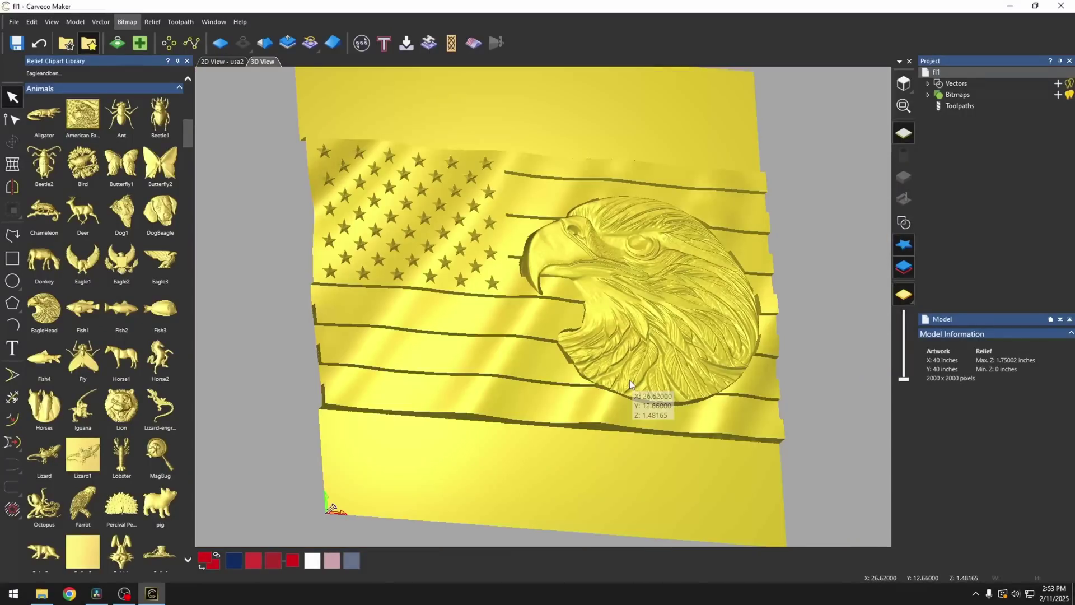